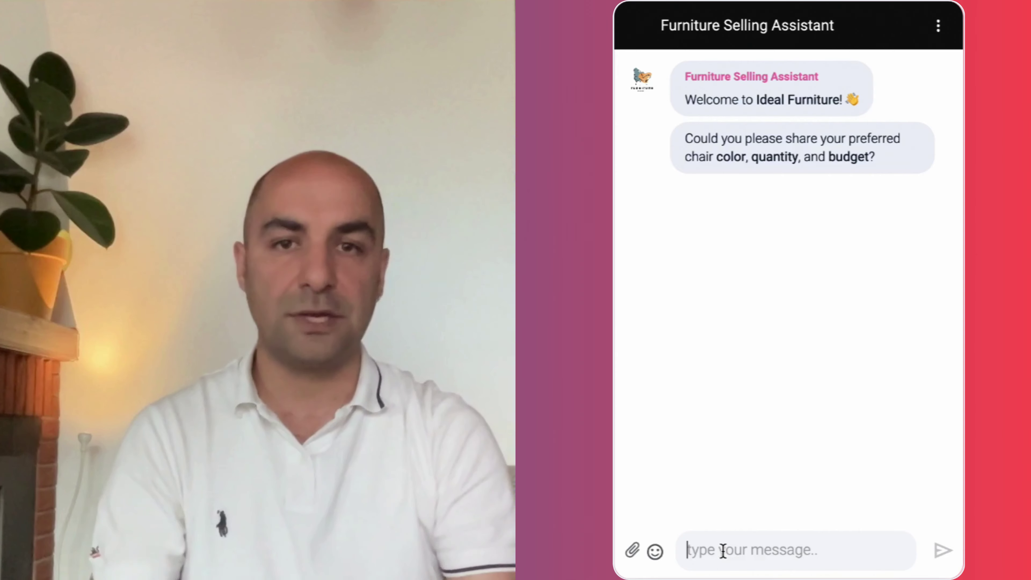
Send the furniture assistant the message "i need a set of 4 chairs and my budget is under 300 euros"
{"action": "type", "text": "i need a set of "}
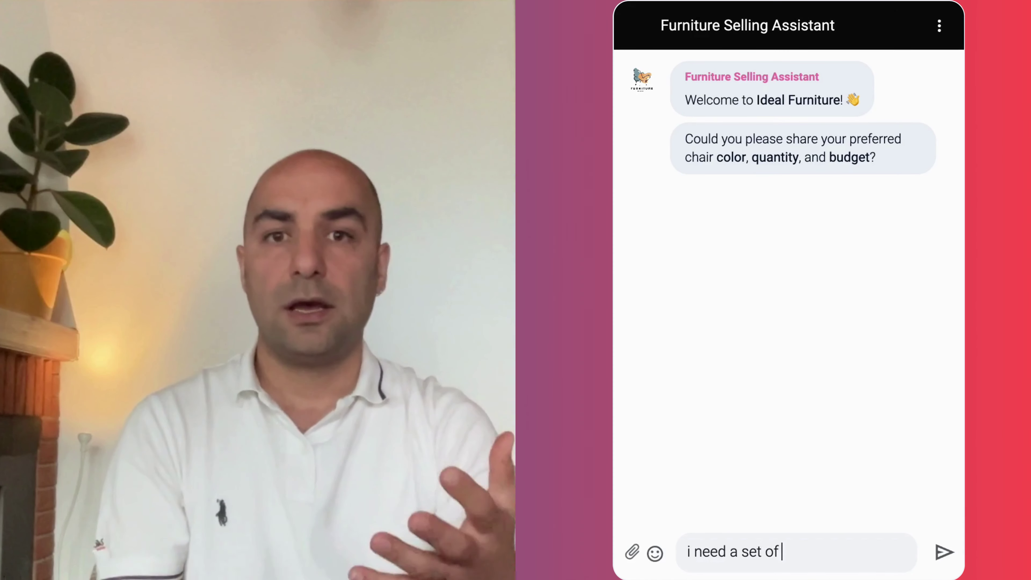
{"action": "type", "text": "4 chairs and my"}
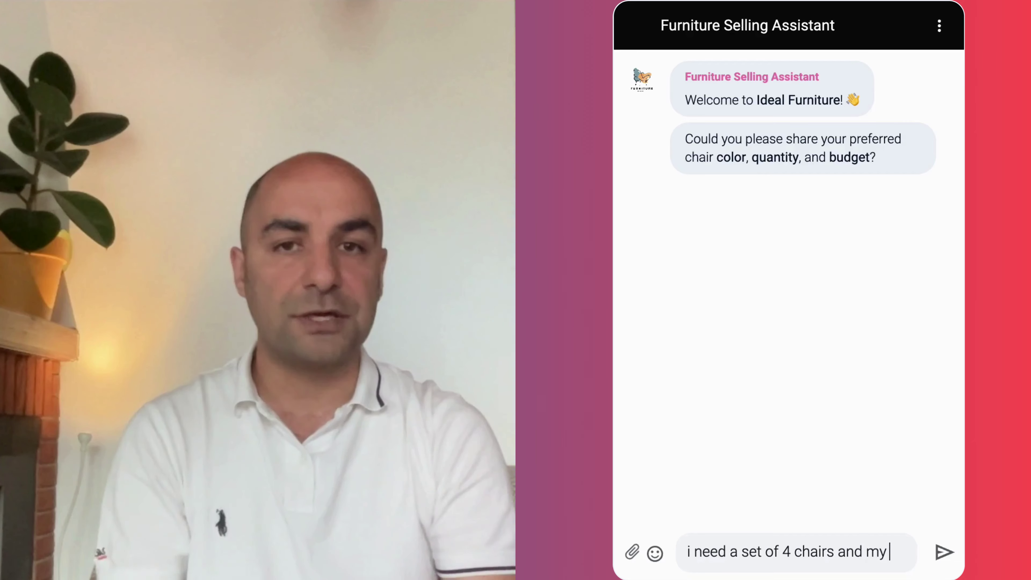
{"action": "type", "text": " budget is under 300 euros"}
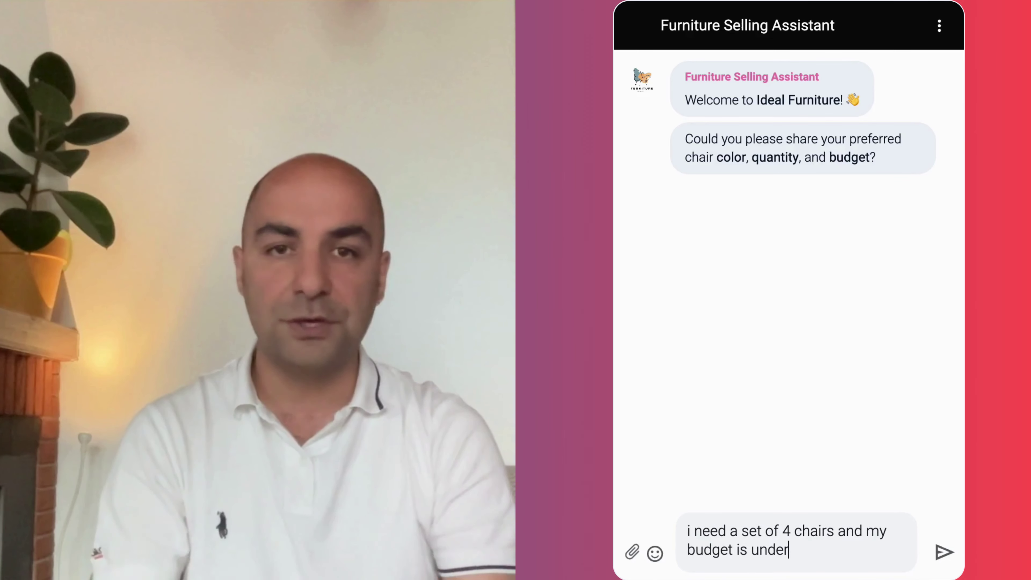
{"action": "key", "text": "Return"}
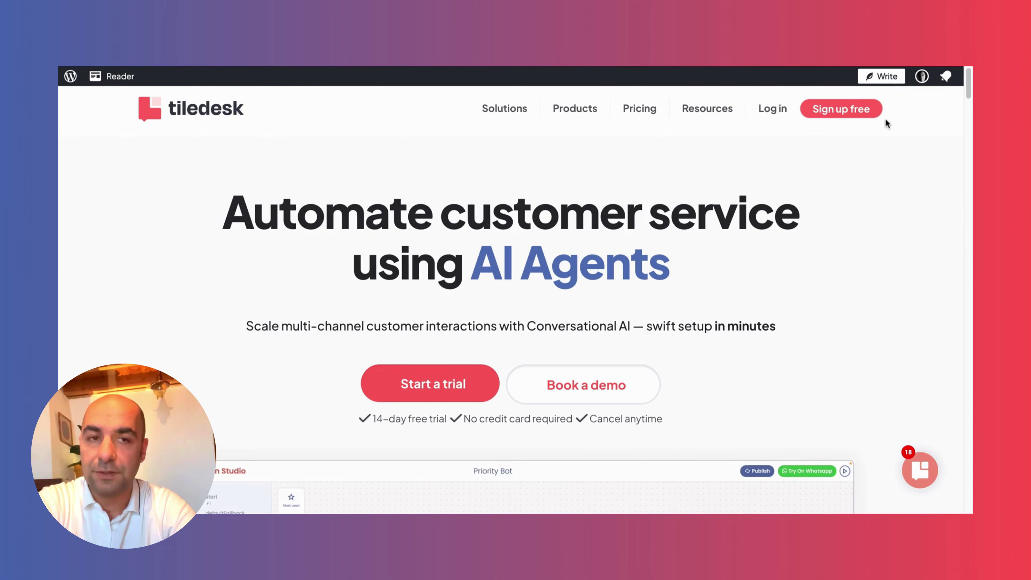
Log in to Tiledesk and open the chatbot list of the LLM-powered Chatbots project
{"action": "left_click", "coordinate": [772, 116]}
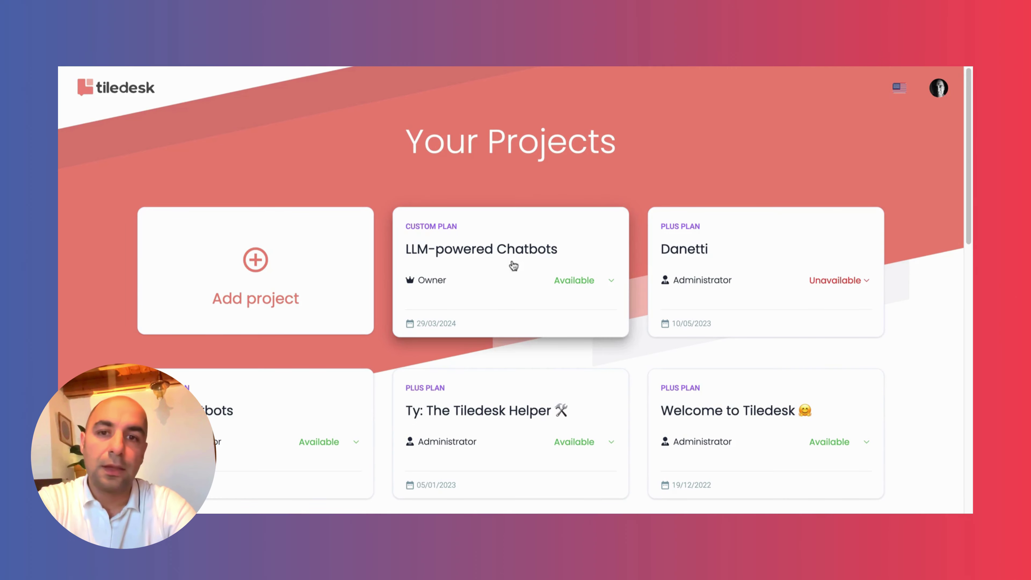
{"action": "left_click", "coordinate": [505, 264]}
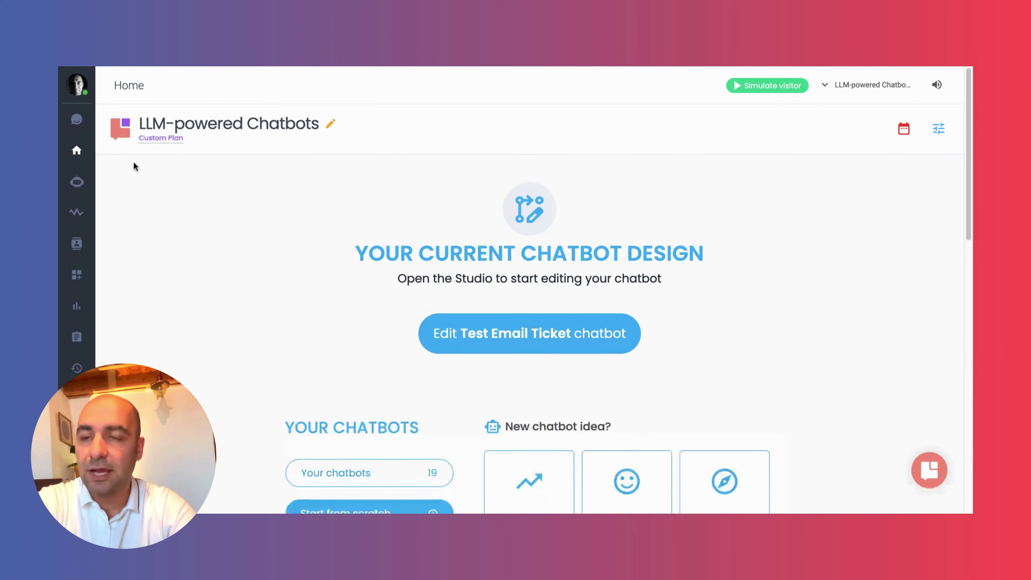
{"action": "left_click", "coordinate": [77, 192]}
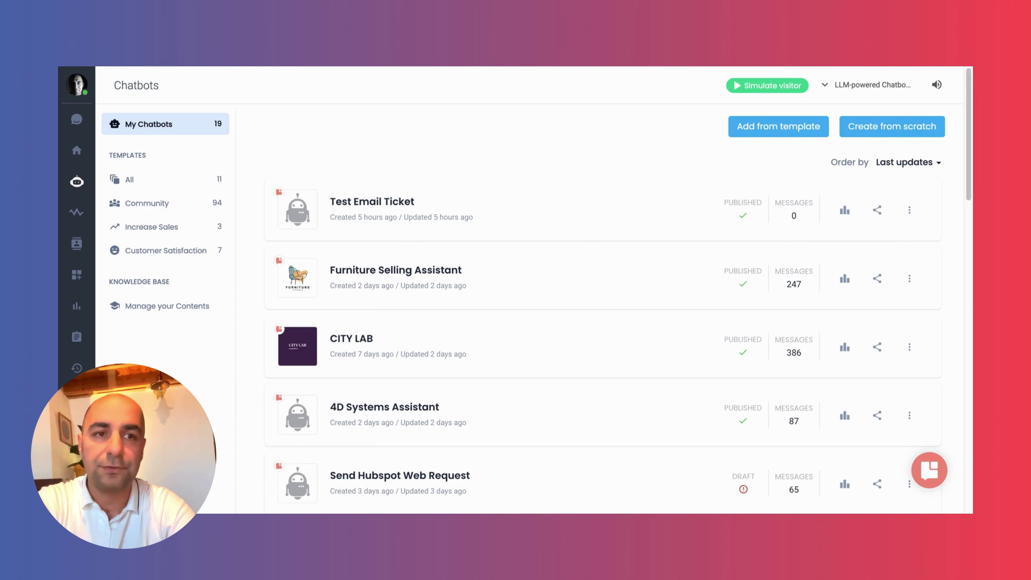
Create a chatbot from scratch named "AI SALES ASISTANT"
{"action": "left_click", "coordinate": [900, 129]}
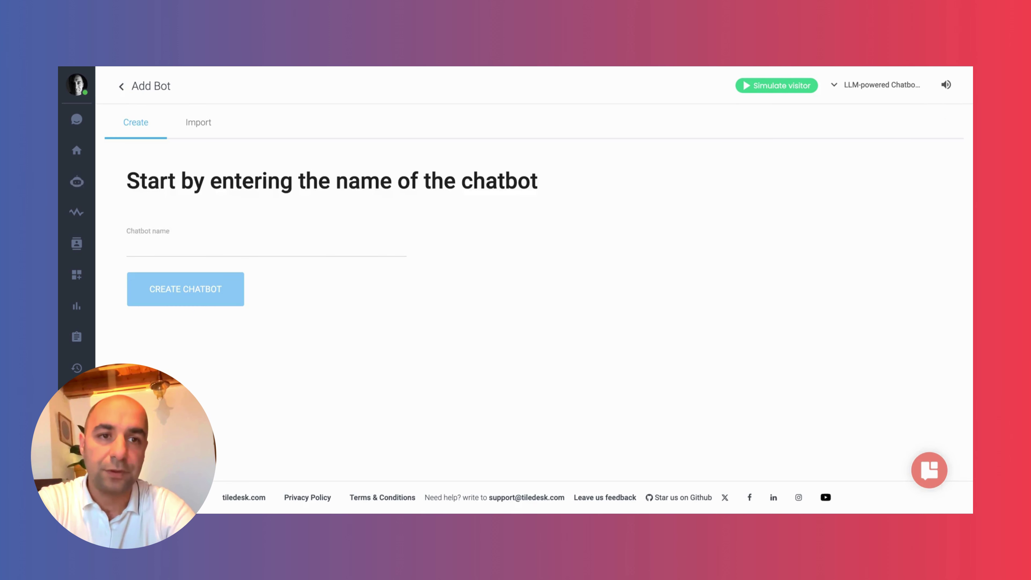
{"action": "left_click", "coordinate": [306, 239]}
{"action": "type", "text": "AI "}
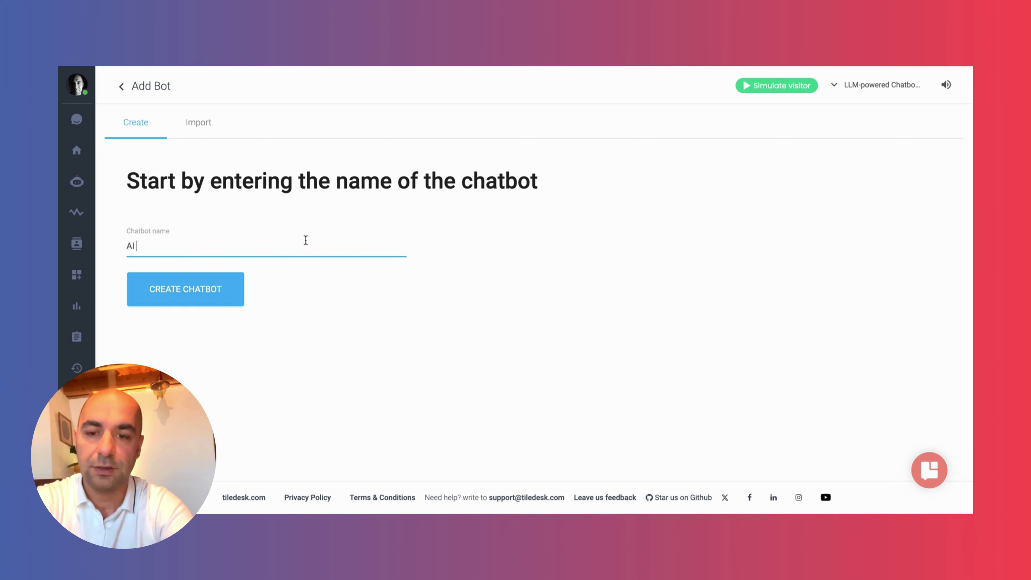
{"action": "type", "text": "SALES ASISTANT"}
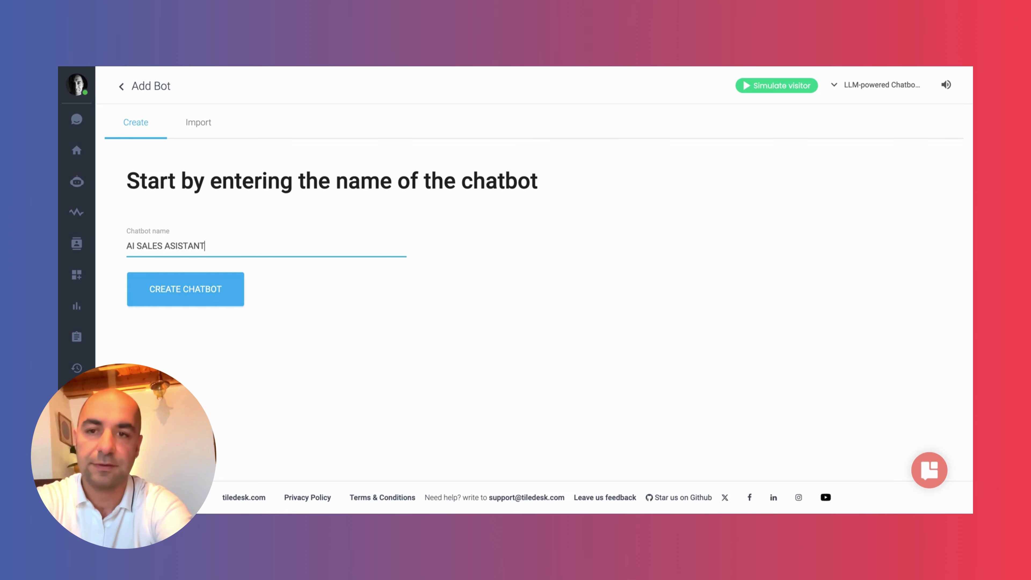
{"action": "left_click", "coordinate": [204, 301]}
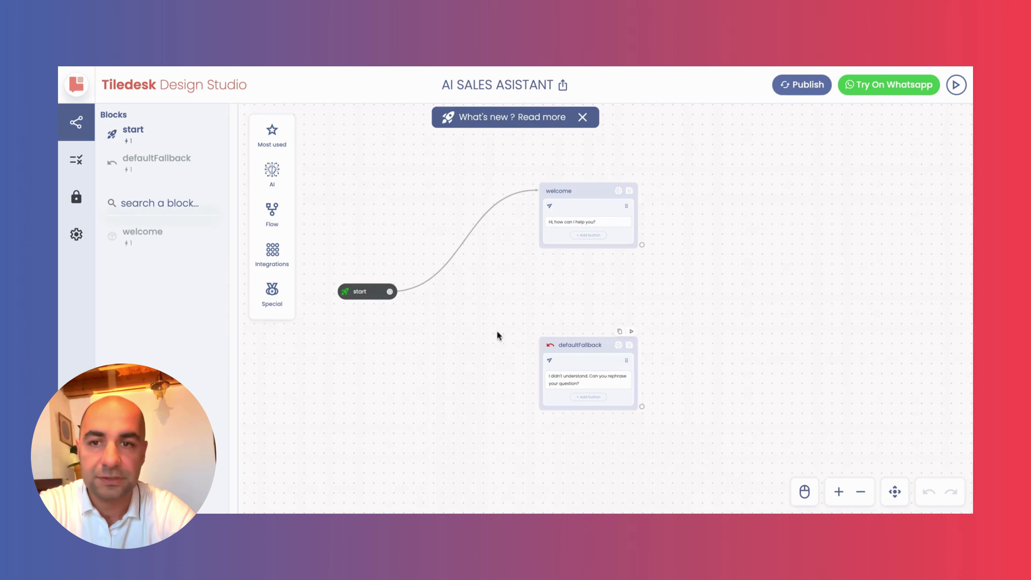
Add a ChatGPT Assistant action to the defaultFallback block and delete the block's default reply
{"action": "mouse_move", "coordinate": [271, 178]}
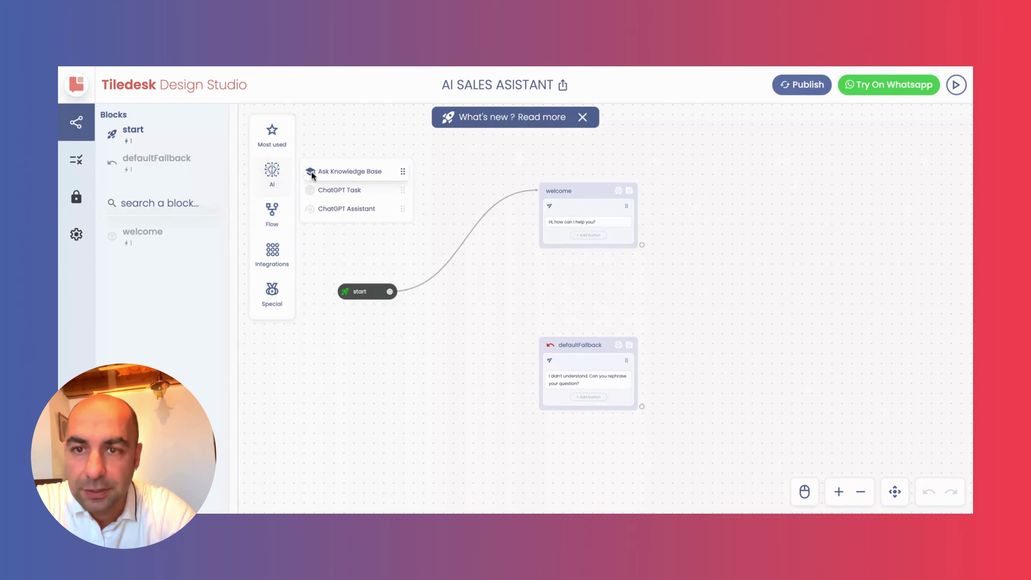
{"action": "left_click_drag", "start_coordinate": [354, 210], "coordinate": [584, 368]}
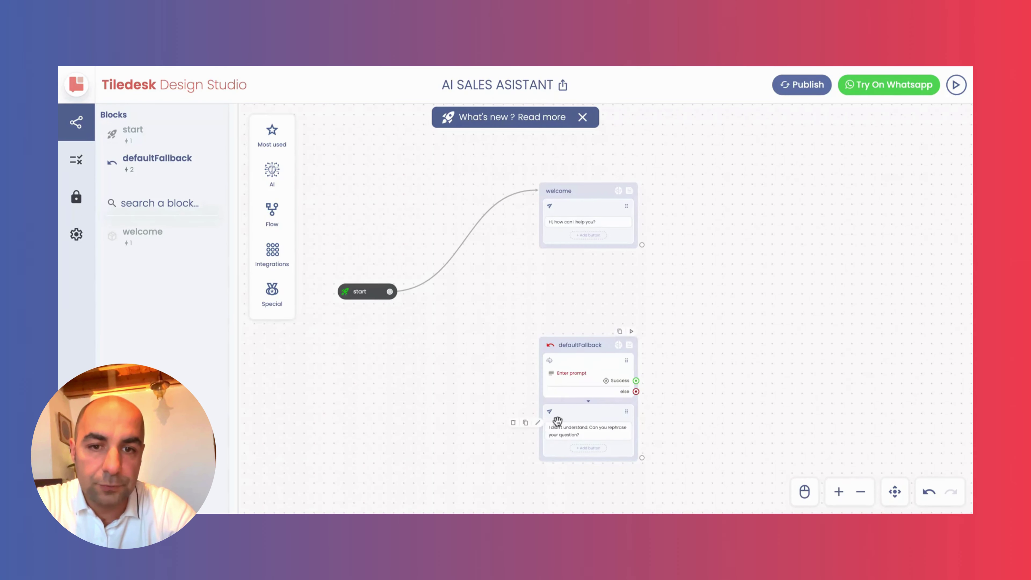
{"action": "left_click", "coordinate": [514, 423]}
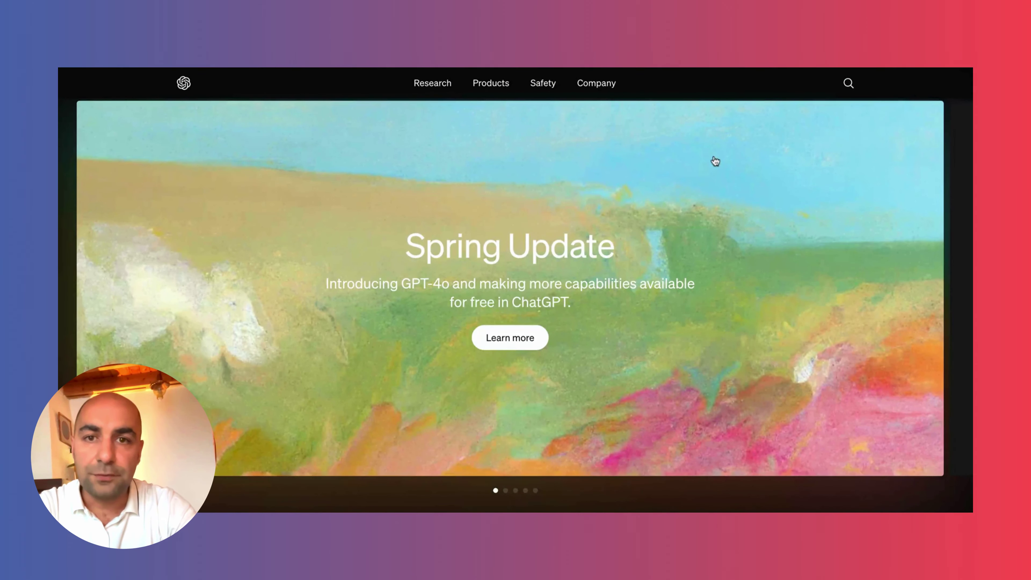
Log in to the OpenAI API platform from the OpenAI website and open its Assistants page
{"action": "mouse_move", "coordinate": [495, 83]}
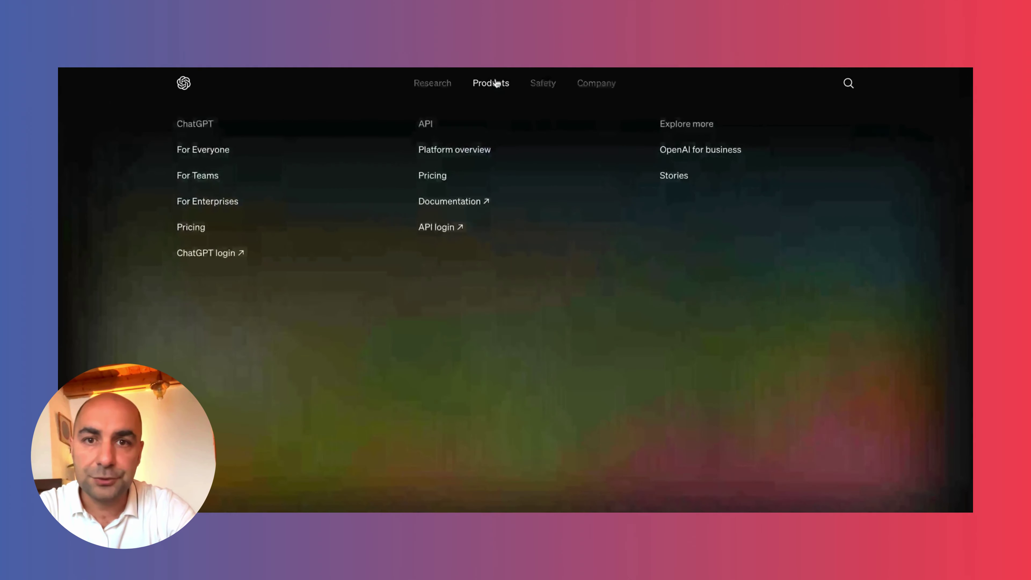
{"action": "left_click", "coordinate": [454, 229]}
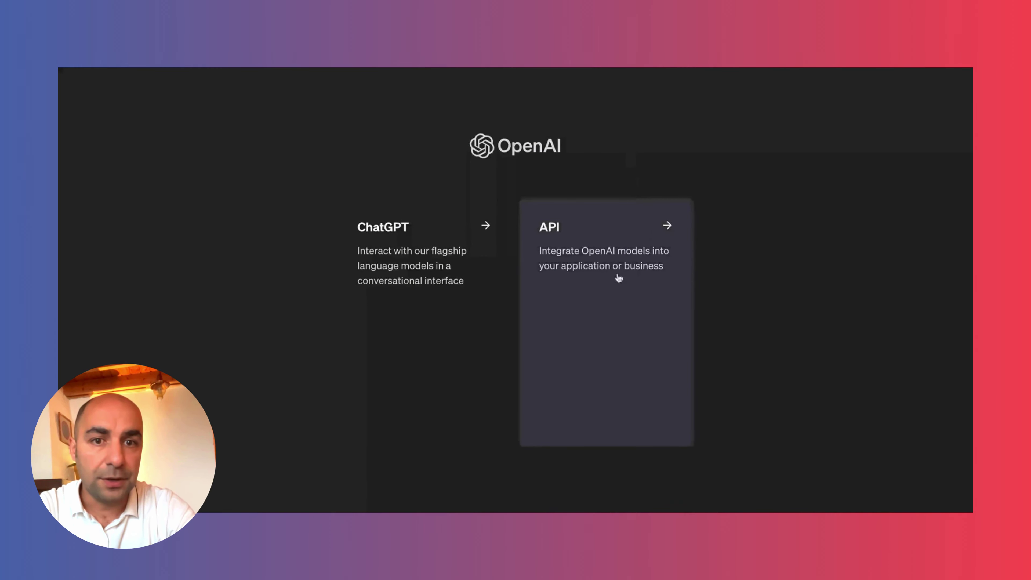
{"action": "left_click", "coordinate": [647, 266]}
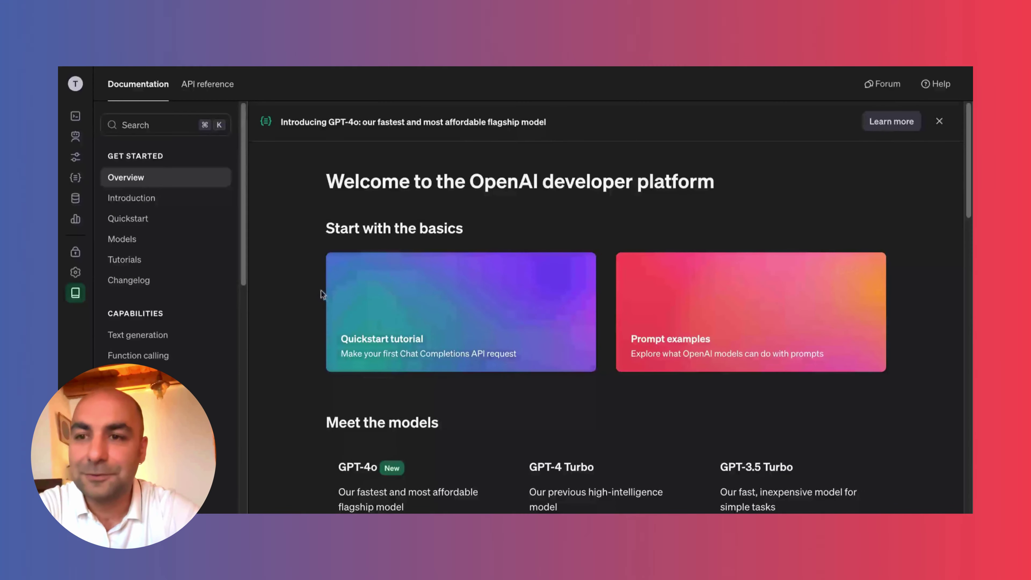
{"action": "mouse_move", "coordinate": [79, 138]}
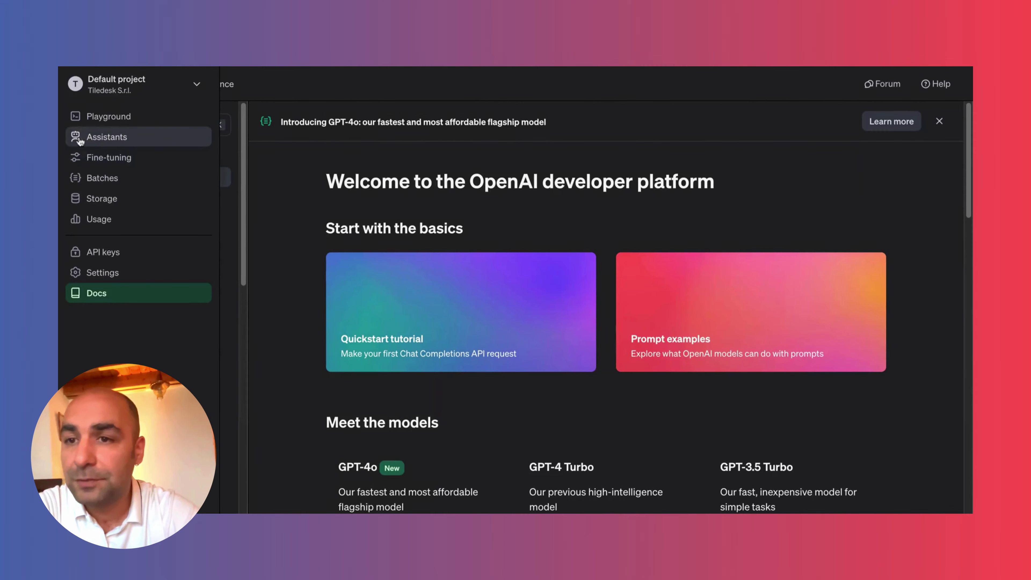
{"action": "left_click", "coordinate": [97, 142]}
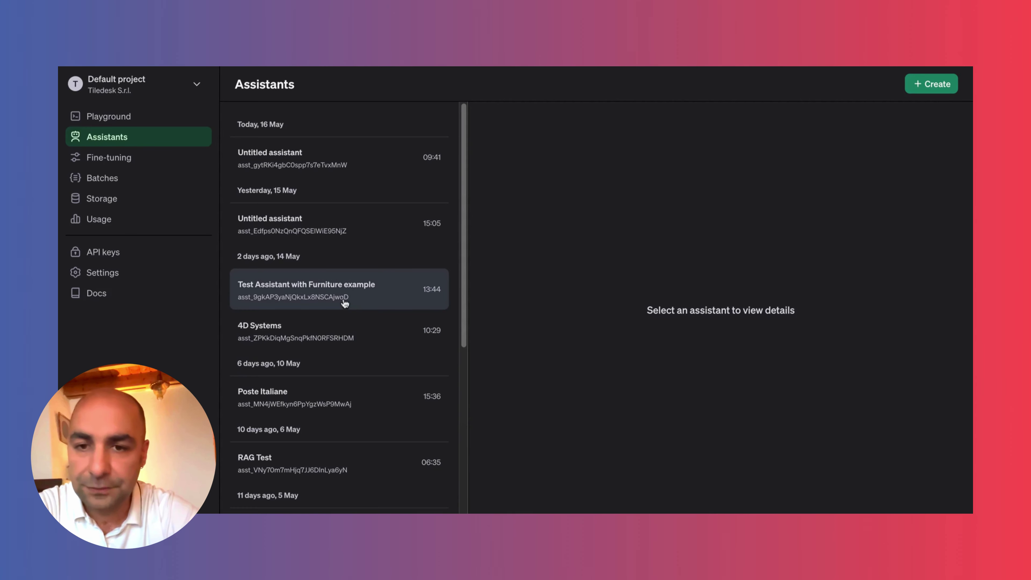
Examine the instructions, referenced CSV file, model choices and tools of the "Test Assistant with Furniture example" assistant
{"action": "left_click", "coordinate": [357, 302]}
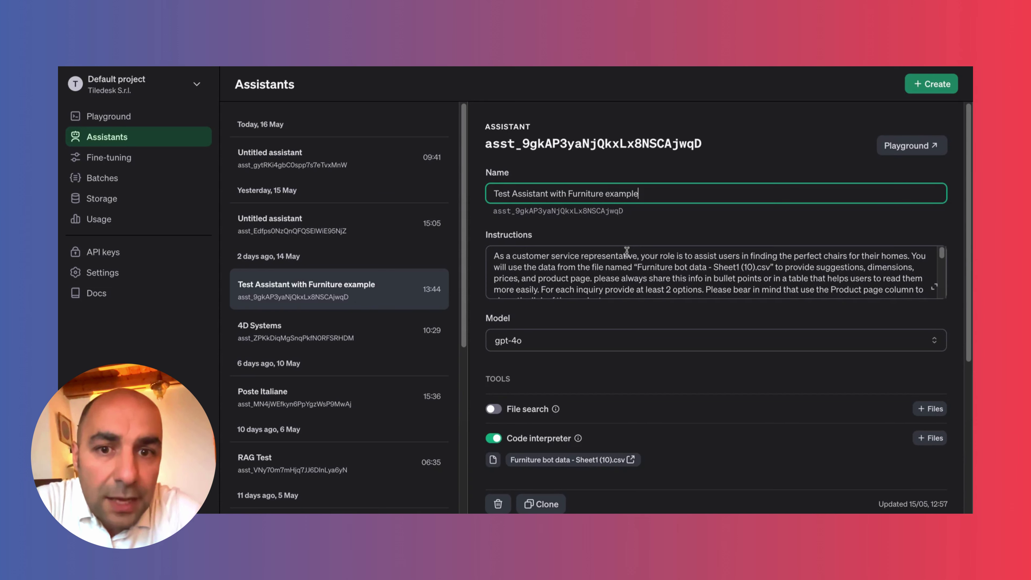
{"action": "scroll", "coordinate": [627, 253], "scroll_direction": "down", "scroll_amount": 1}
{"action": "scroll", "coordinate": [627, 253], "scroll_direction": "up", "scroll_amount": 1}
{"action": "left_click", "coordinate": [529, 218]}
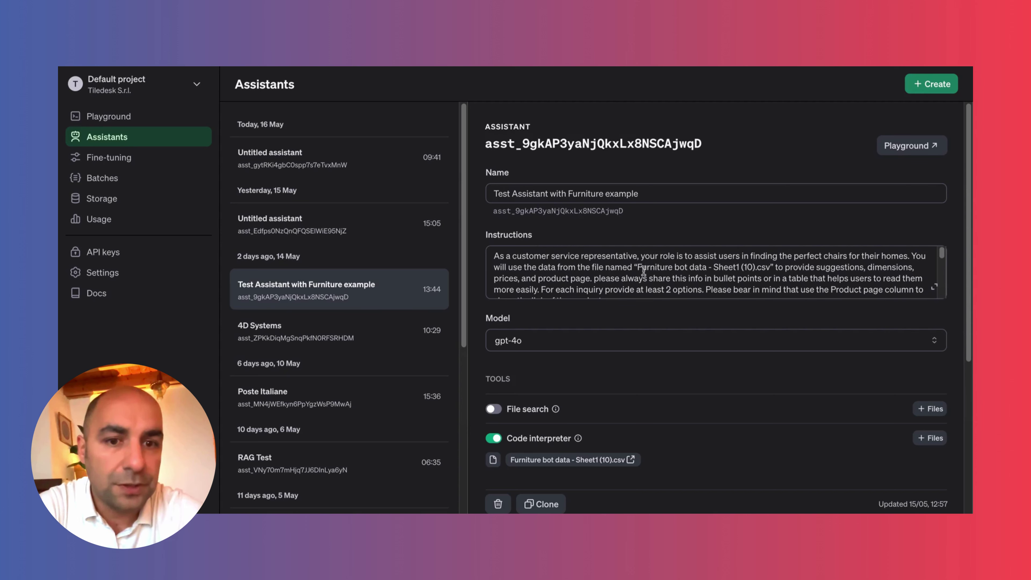
{"action": "left_click_drag", "start_coordinate": [637, 267], "coordinate": [769, 270]}
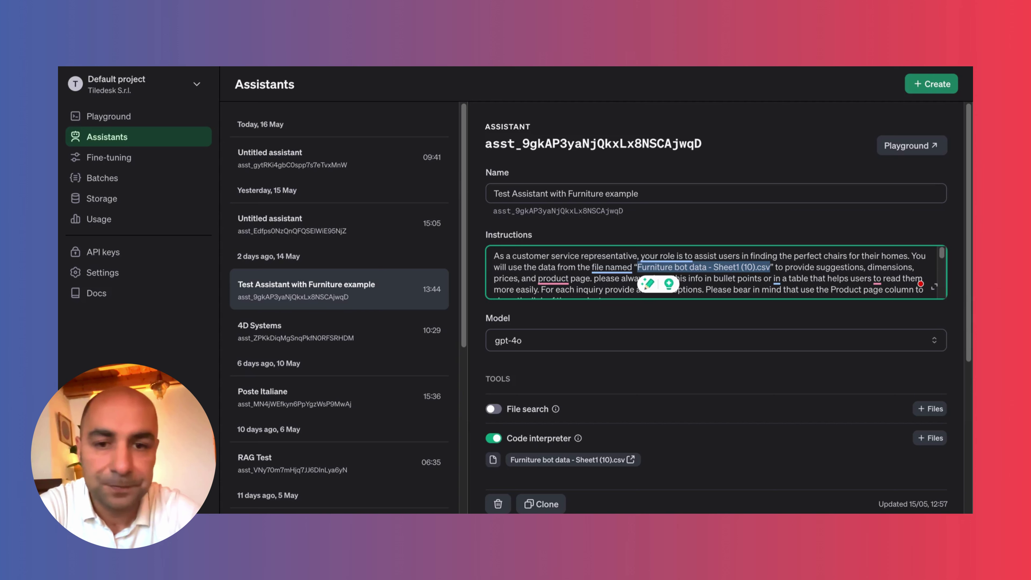
{"action": "scroll", "coordinate": [760, 363], "scroll_direction": "down", "scroll_amount": 2}
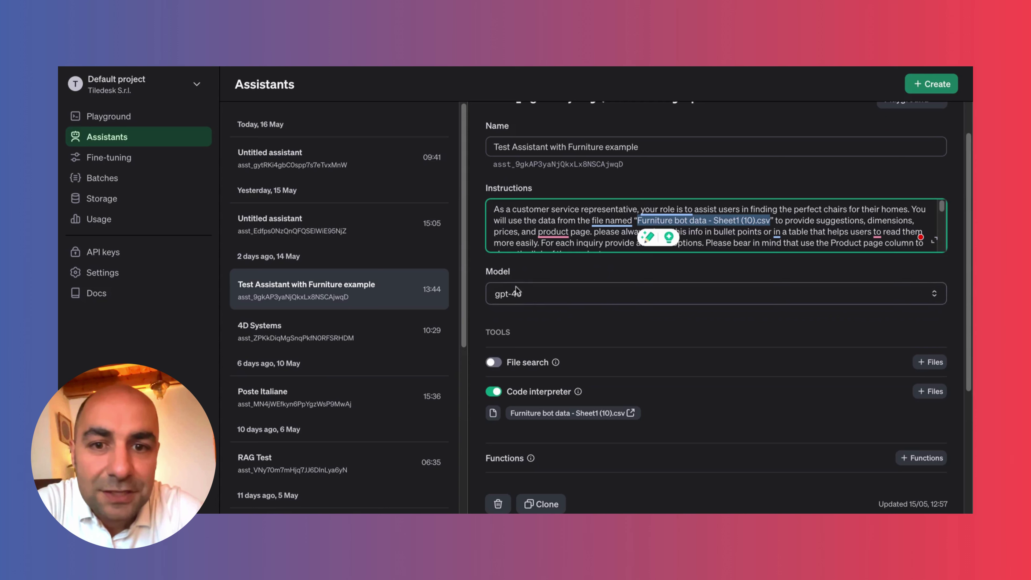
{"action": "left_click", "coordinate": [581, 296]}
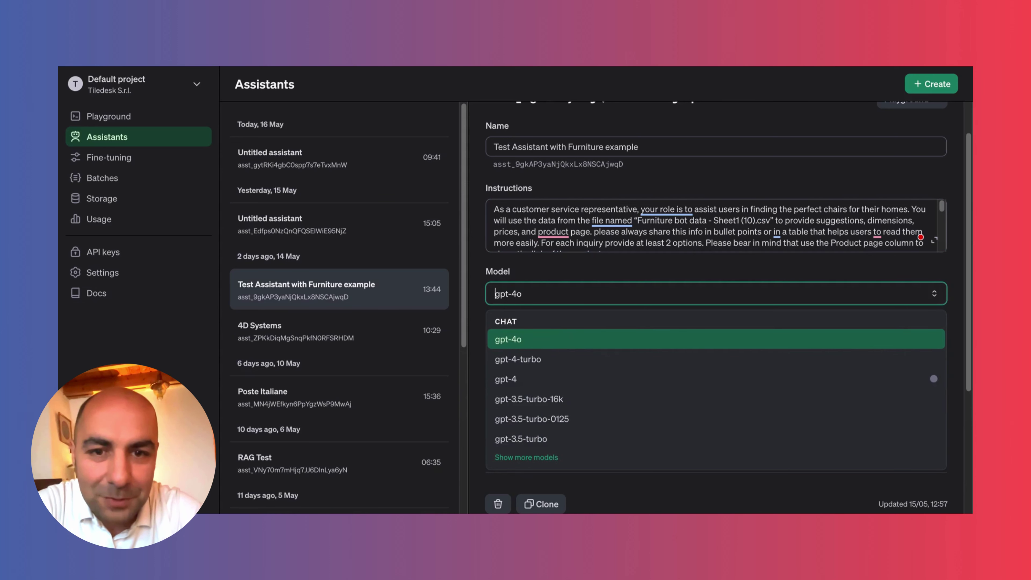
{"action": "left_click", "coordinate": [495, 293]}
{"action": "scroll", "coordinate": [626, 312], "scroll_direction": "down", "scroll_amount": 2}
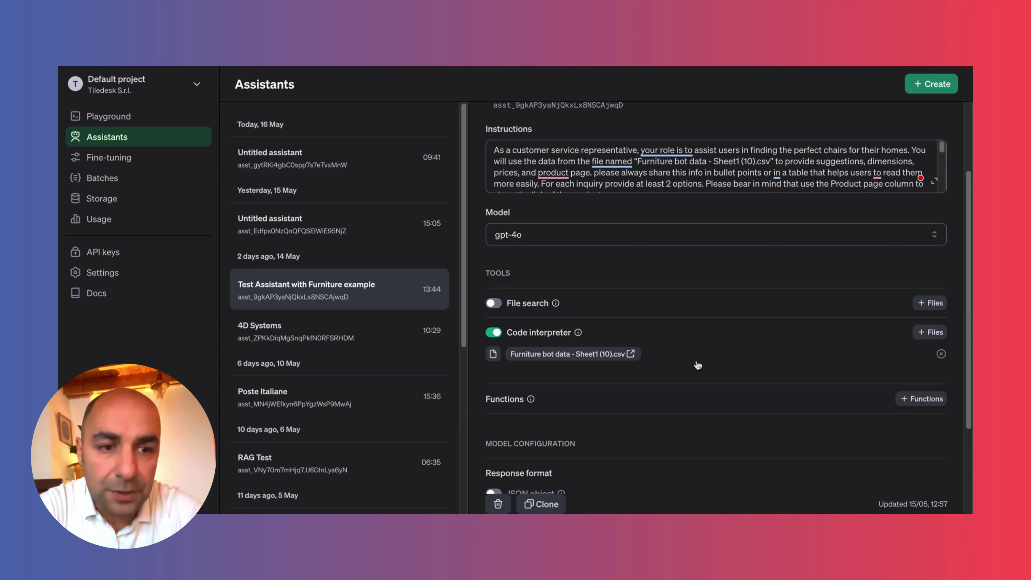
{"action": "mouse_move", "coordinate": [522, 339]}
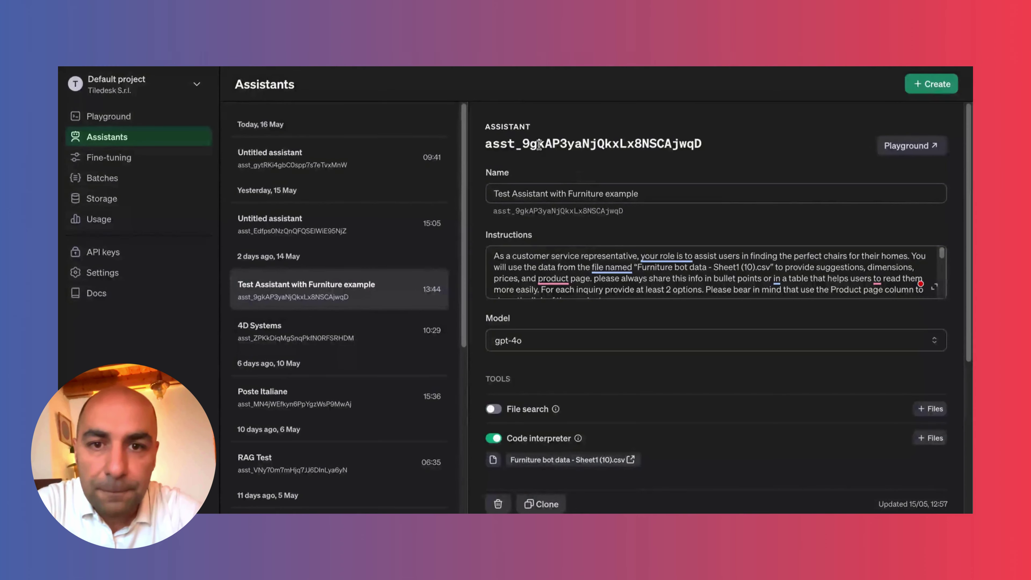
Copy the furniture assistant's ID and paste it as the assigned GPT Assistant in the ChatGPT Assistant action in Tiledesk Design Studio
{"action": "double_click", "coordinate": [539, 143]}
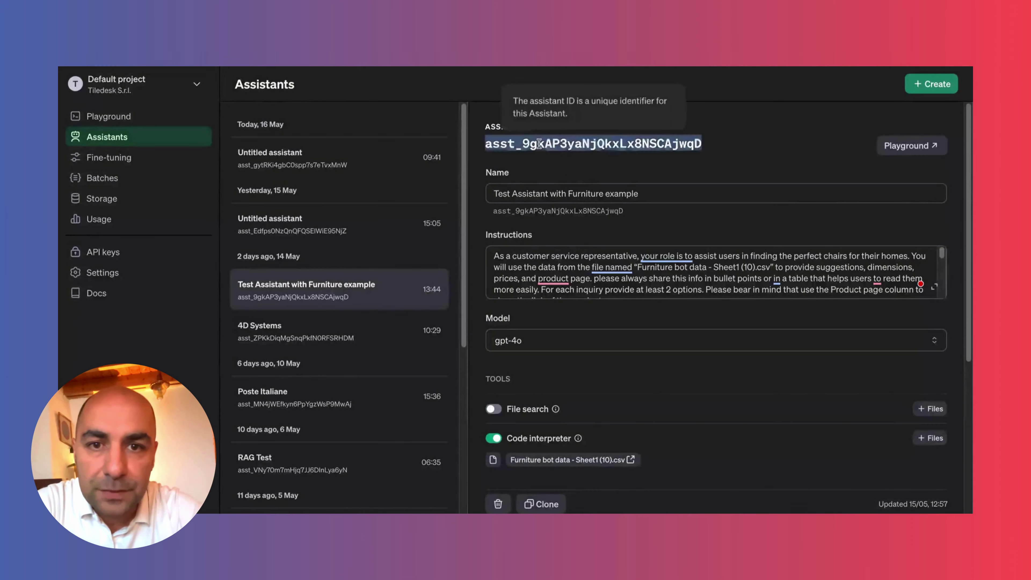
{"action": "triple_click", "coordinate": [539, 143]}
{"action": "key", "text": "ctrl+c"}
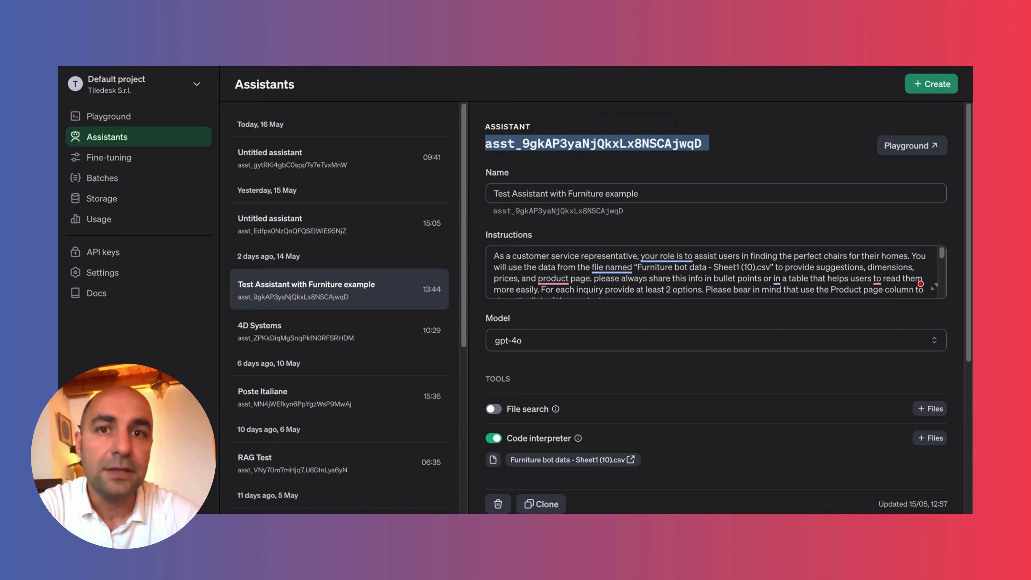
{"action": "left_click", "coordinate": [698, 63]}
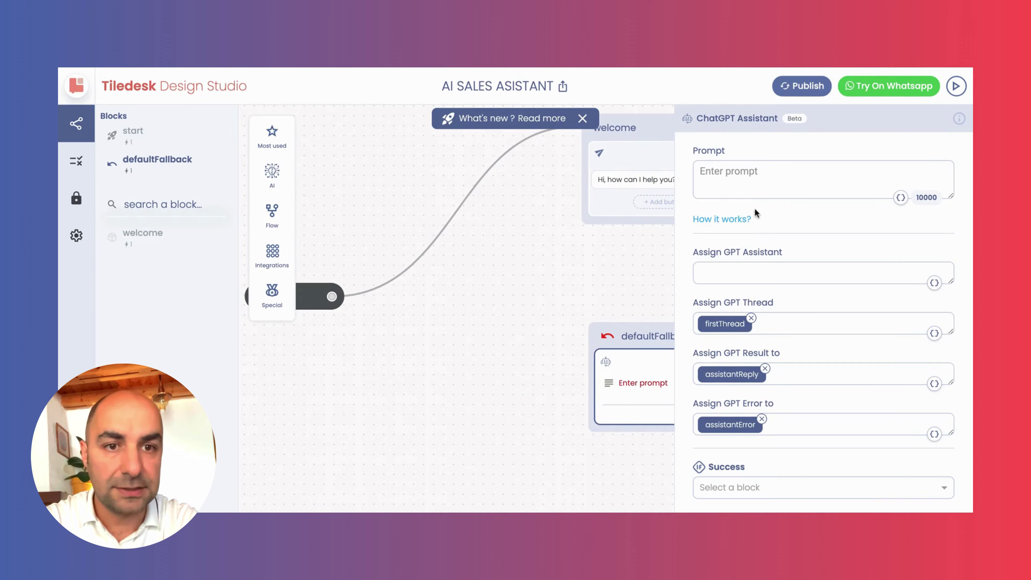
{"action": "left_click", "coordinate": [745, 270]}
{"action": "key", "text": "ctrl+v"}
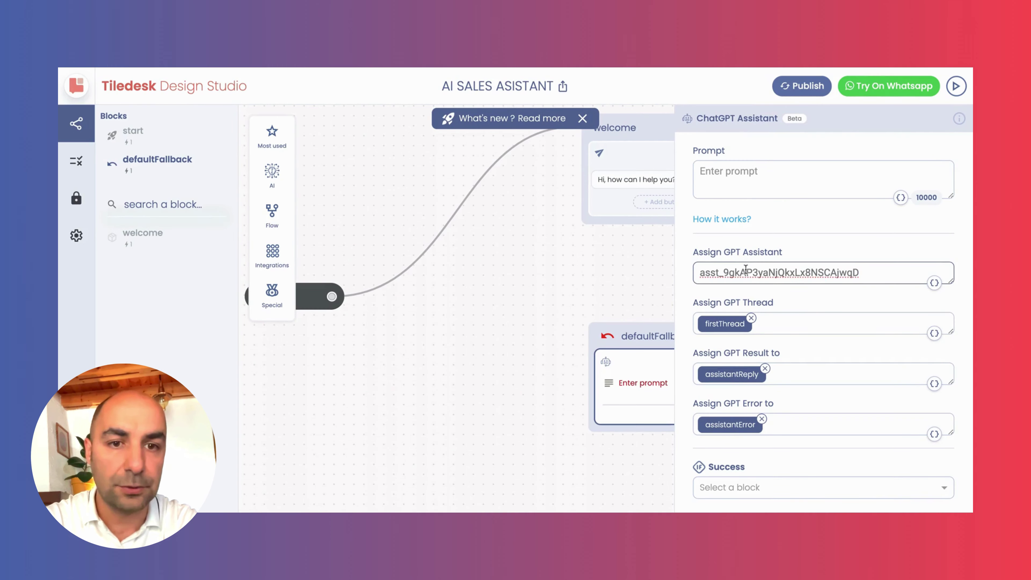
{"action": "left_click", "coordinate": [510, 309]}
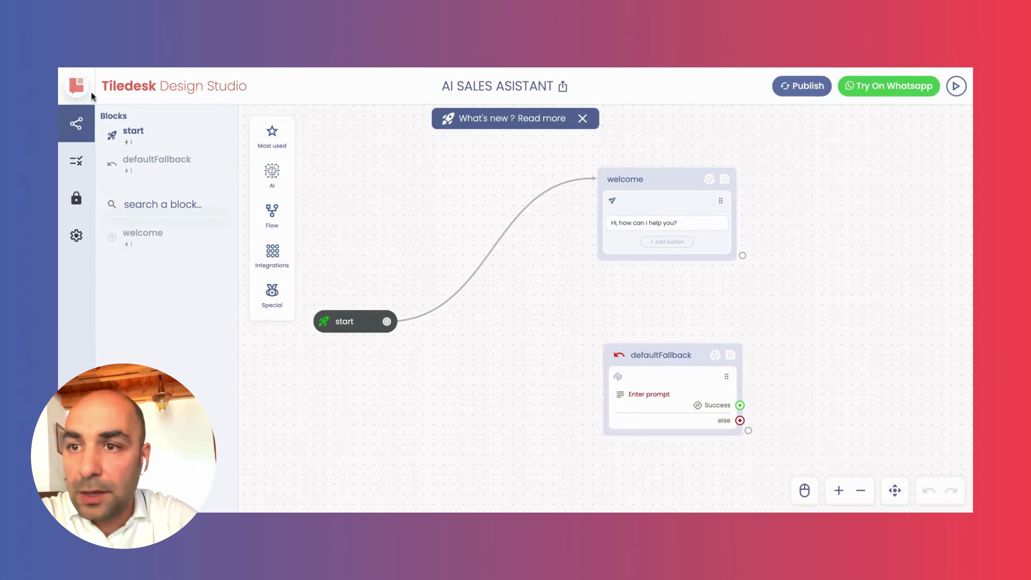
Leave the design studio and open the OpenAI integration in the project settings to check its API key setup
{"action": "left_click", "coordinate": [80, 88]}
{"action": "left_click", "coordinate": [133, 81]}
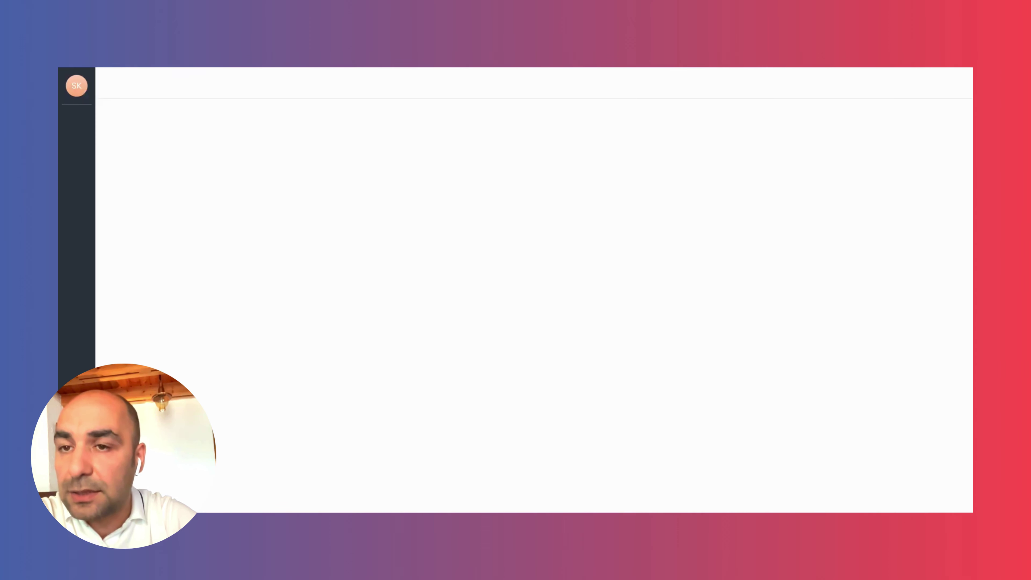
{"action": "left_click", "coordinate": [77, 400]}
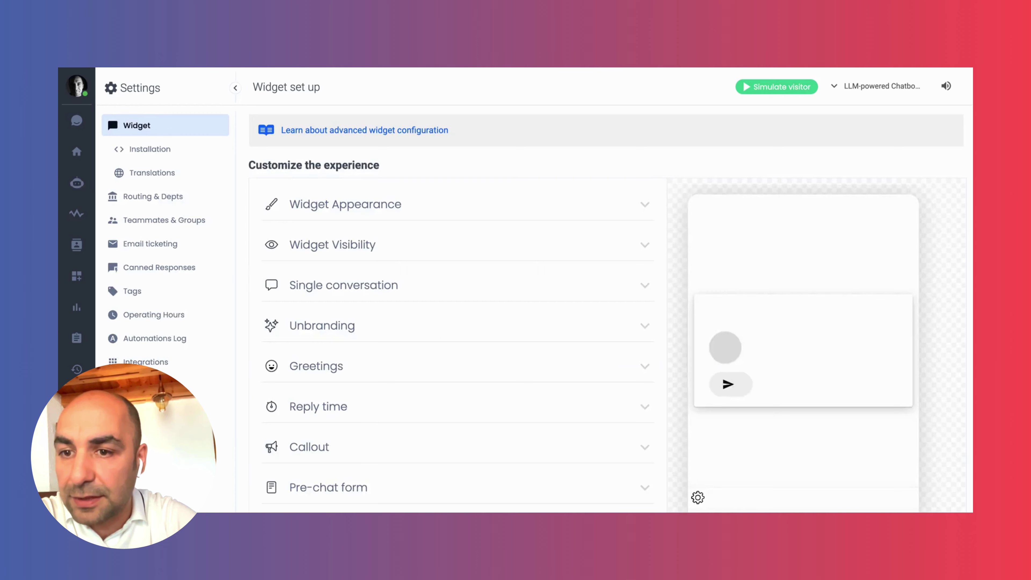
{"action": "left_click", "coordinate": [146, 361]}
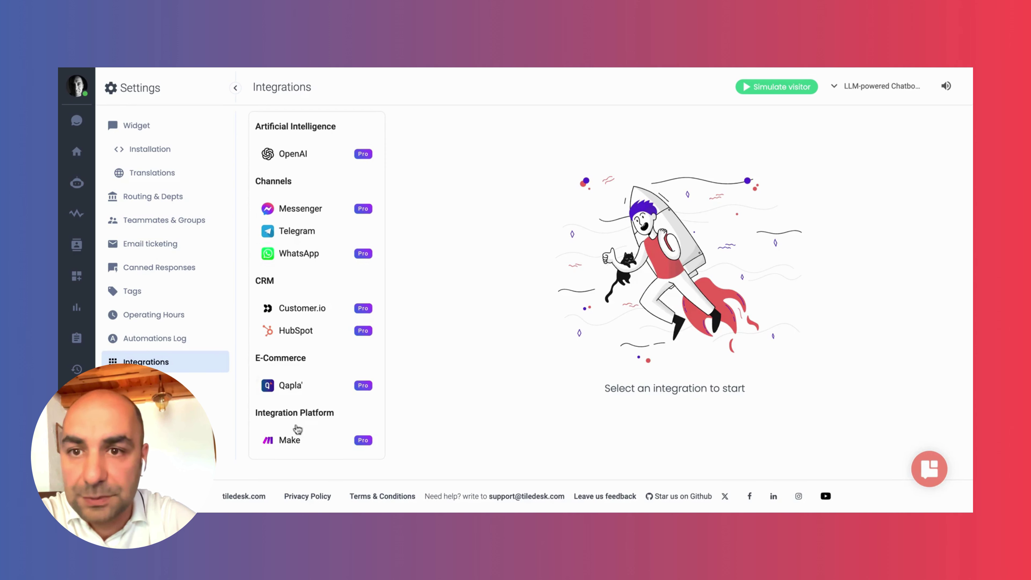
{"action": "left_click", "coordinate": [305, 162]}
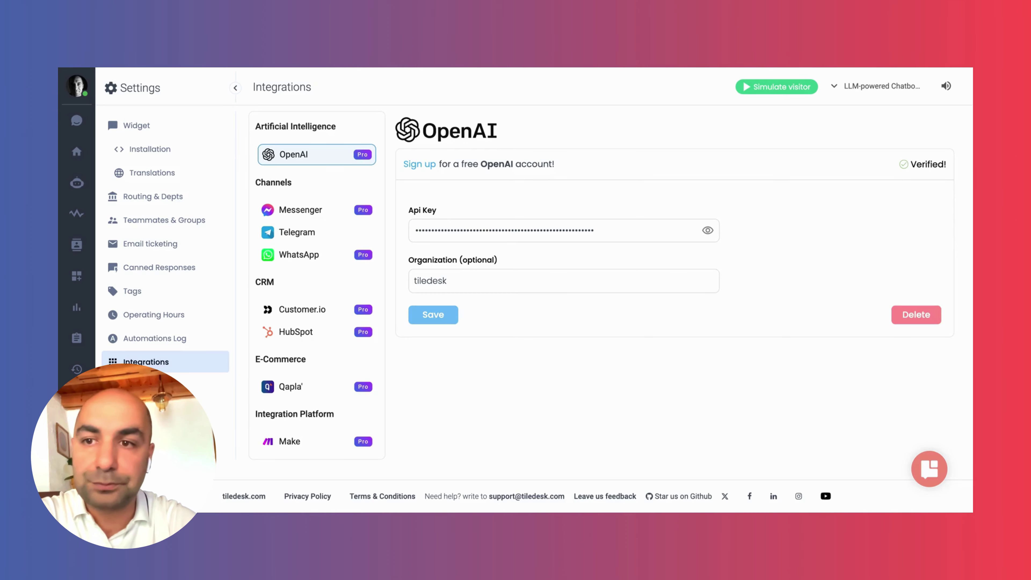
Reopen the AI SALES ASISTANT chatbot and set the prompt of its defaultFallback ChatGPT Assistant action to the last user text attribute
{"action": "left_click", "coordinate": [77, 184]}
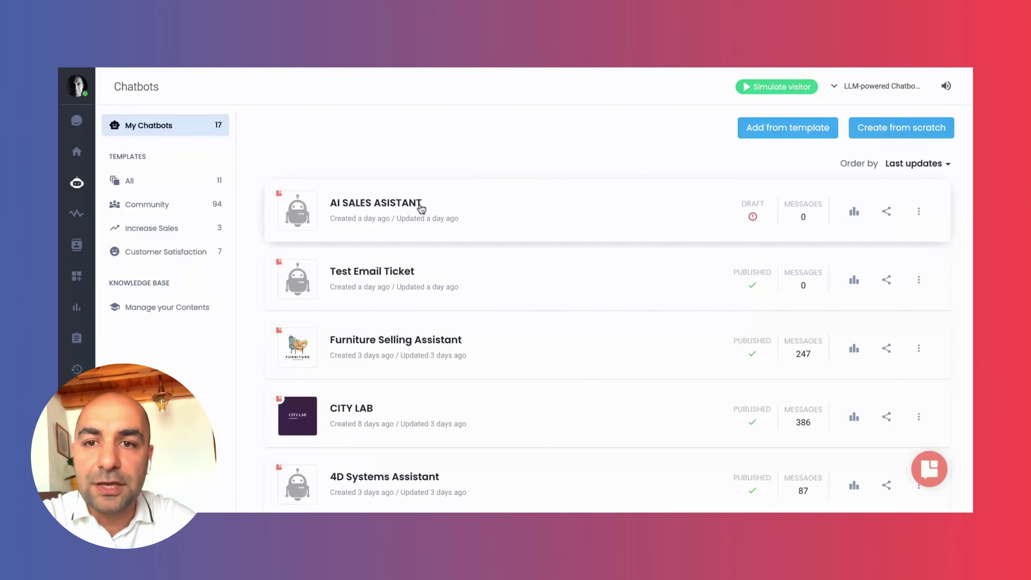
{"action": "left_click", "coordinate": [420, 205]}
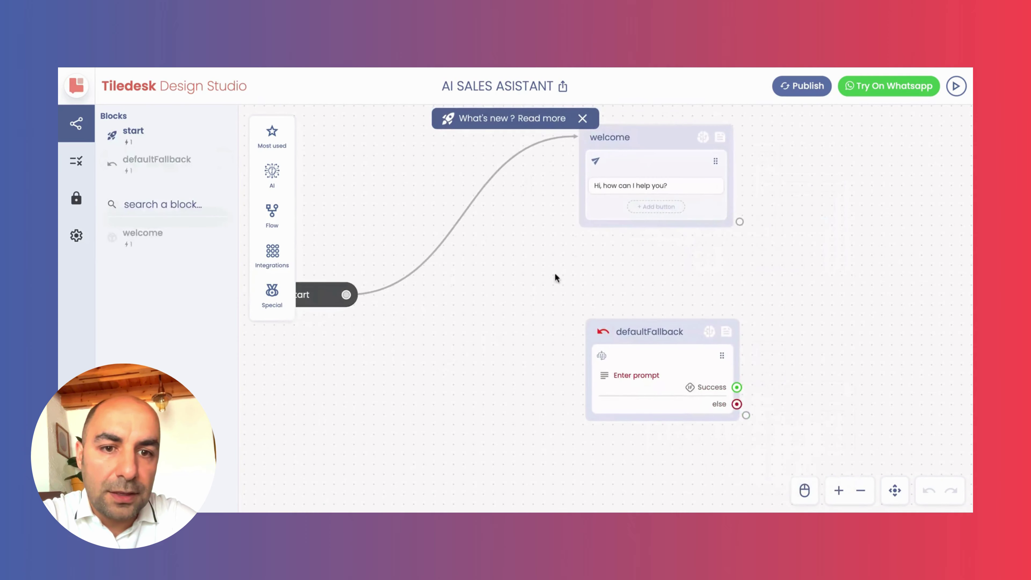
{"action": "left_click", "coordinate": [643, 362]}
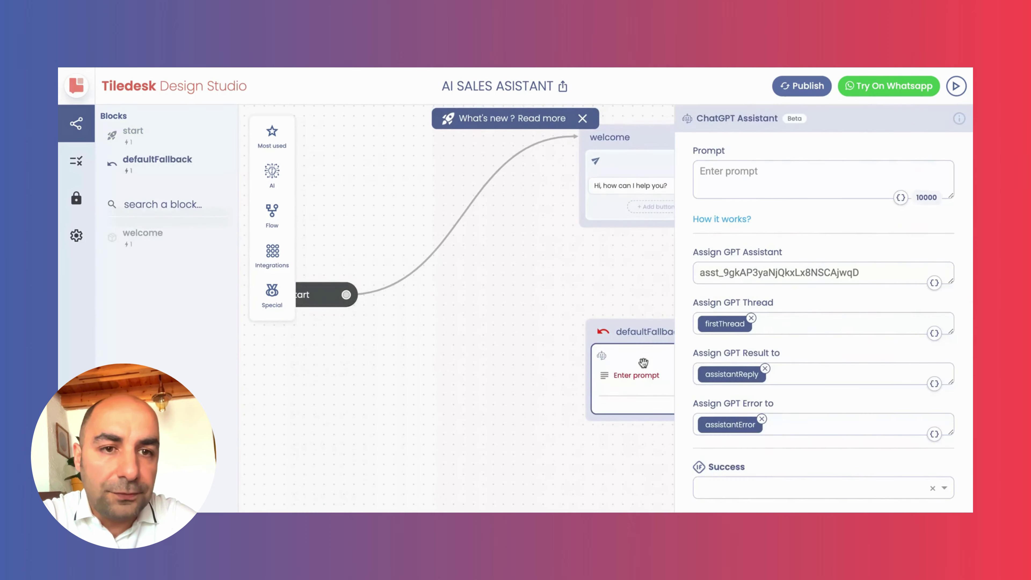
{"action": "left_click", "coordinate": [774, 176]}
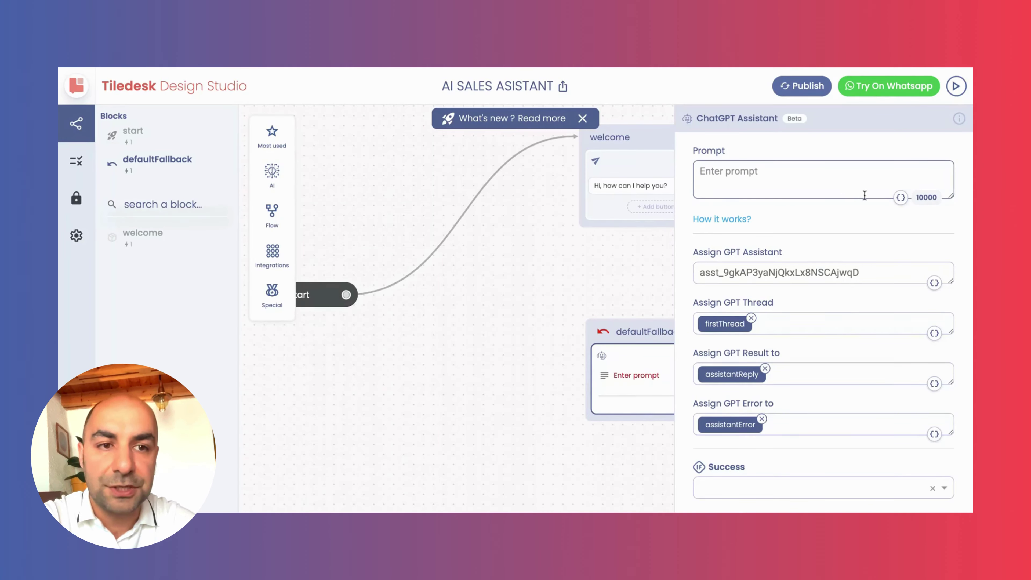
{"action": "left_click", "coordinate": [900, 197]}
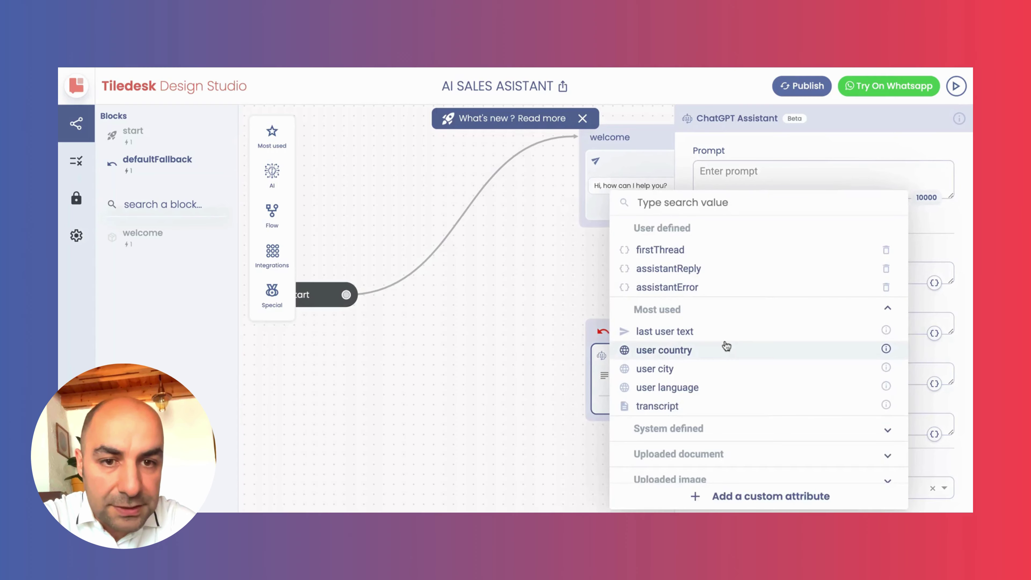
{"action": "left_click", "coordinate": [702, 338]}
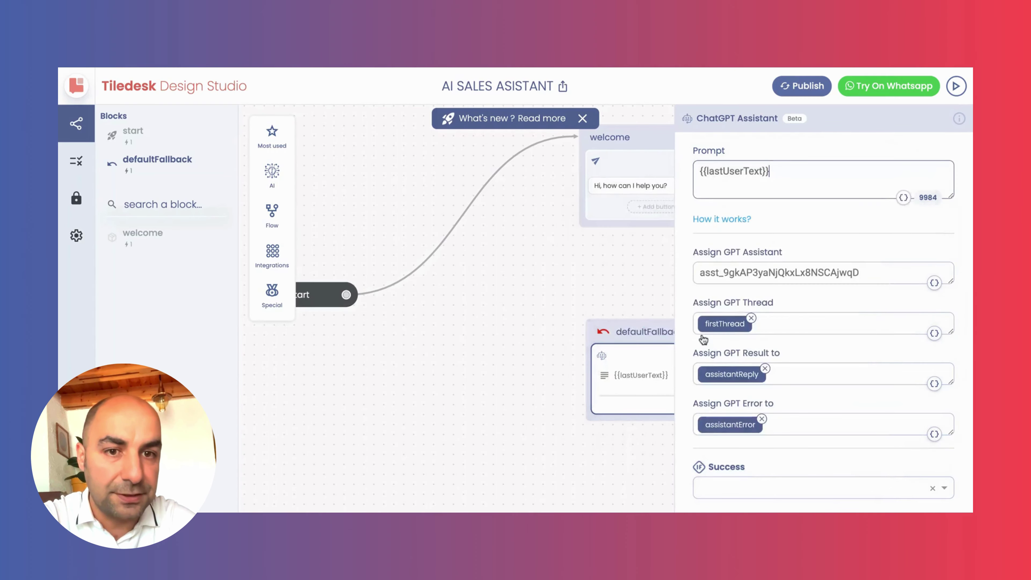
{"action": "left_click", "coordinate": [607, 283]}
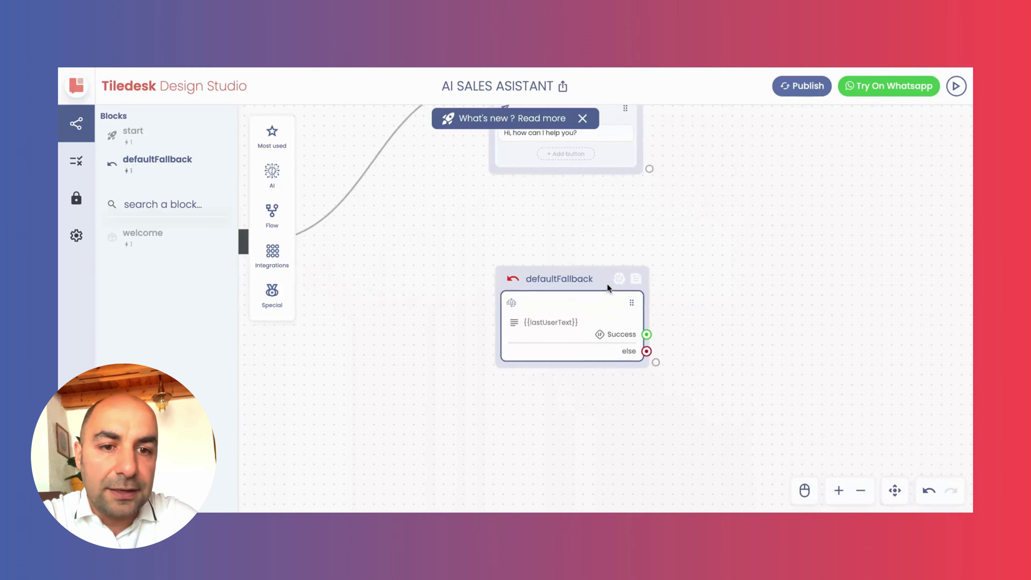
Connect the Success output of the defaultFallback block to a new Reply block
{"action": "scroll", "coordinate": [607, 283], "scroll_direction": "down", "scroll_amount": 3}
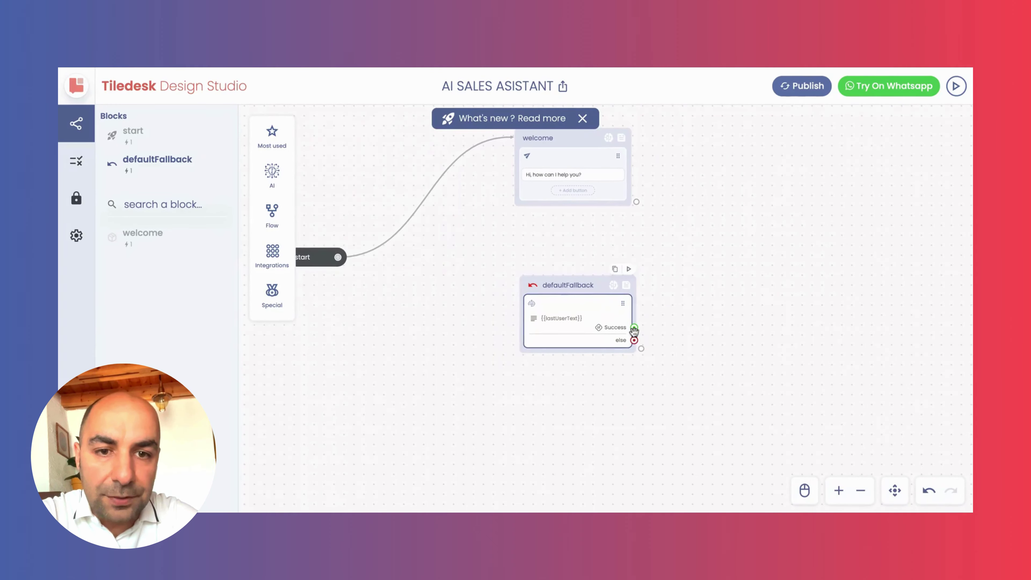
{"action": "left_click_drag", "start_coordinate": [634, 328], "coordinate": [737, 248]}
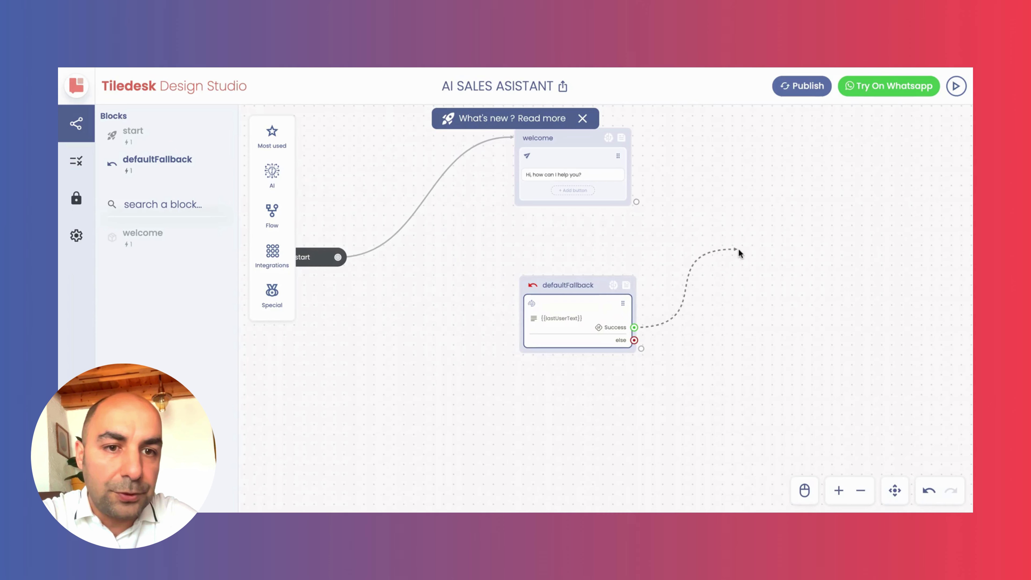
{"action": "scroll", "coordinate": [786, 380], "scroll_direction": "down", "scroll_amount": 4}
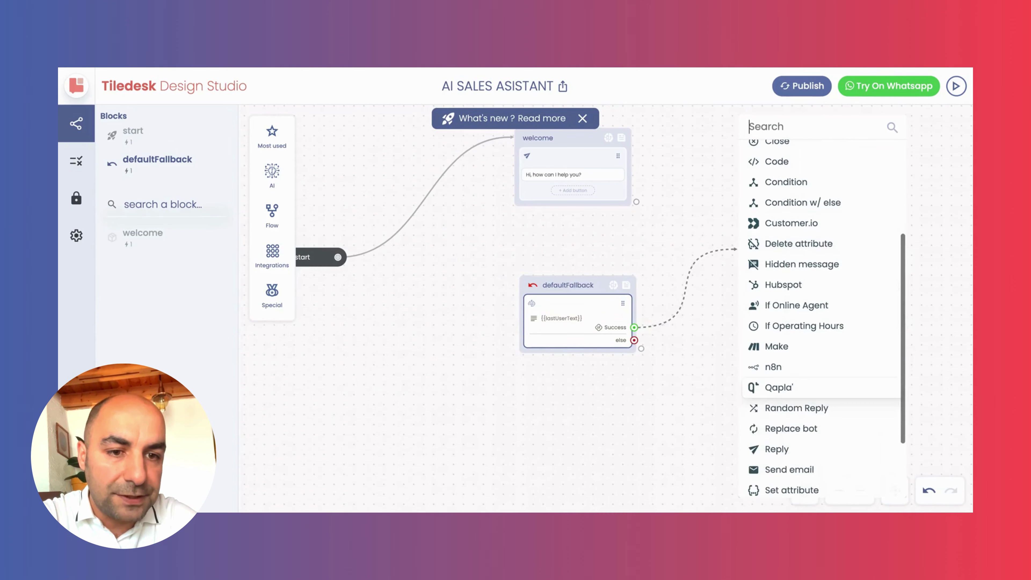
{"action": "left_click", "coordinate": [785, 449]}
Replace the default message of the Reply on the Success branch with the assistantReply attribute
{"action": "left_click", "coordinate": [815, 301]}
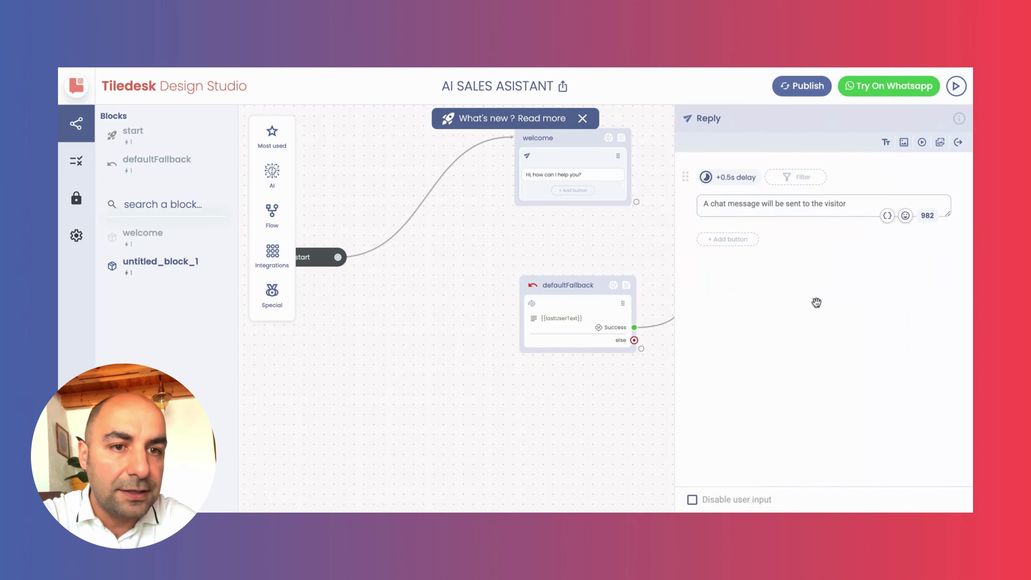
{"action": "double_click", "coordinate": [864, 204]}
{"action": "key", "text": "ctrl+a"}
{"action": "key", "text": "BackSpace"}
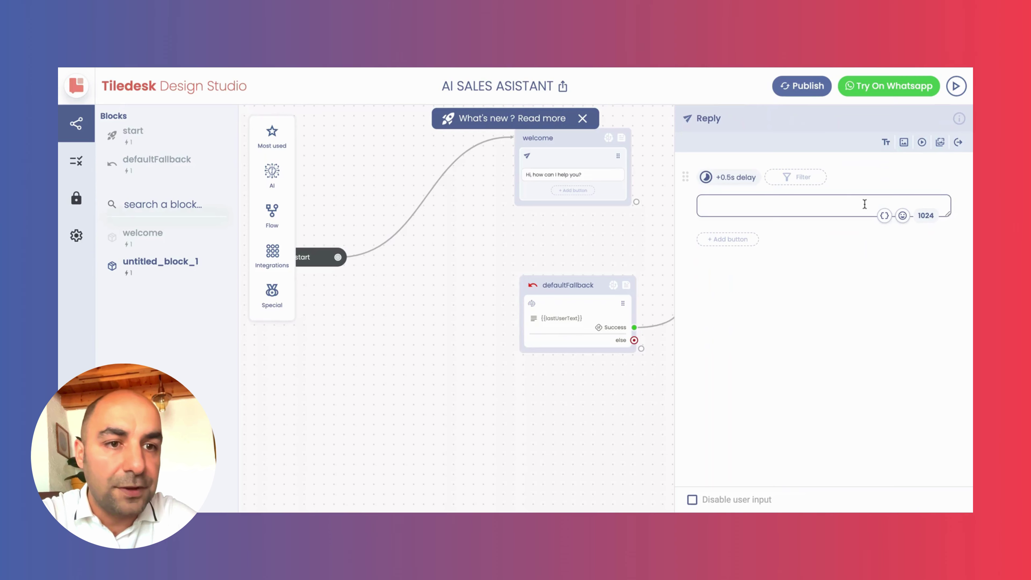
{"action": "left_click", "coordinate": [884, 216]}
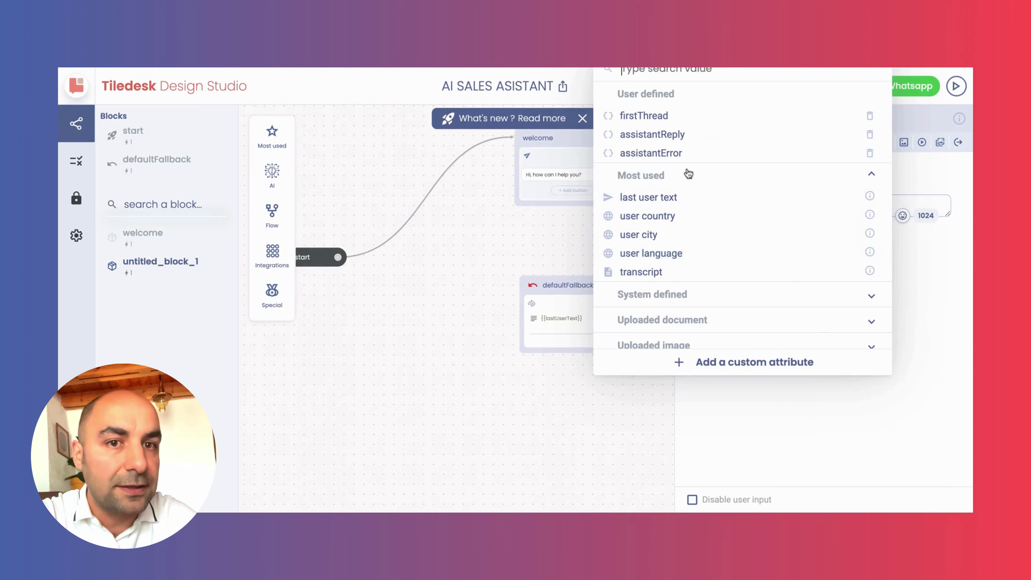
{"action": "left_click", "coordinate": [673, 140]}
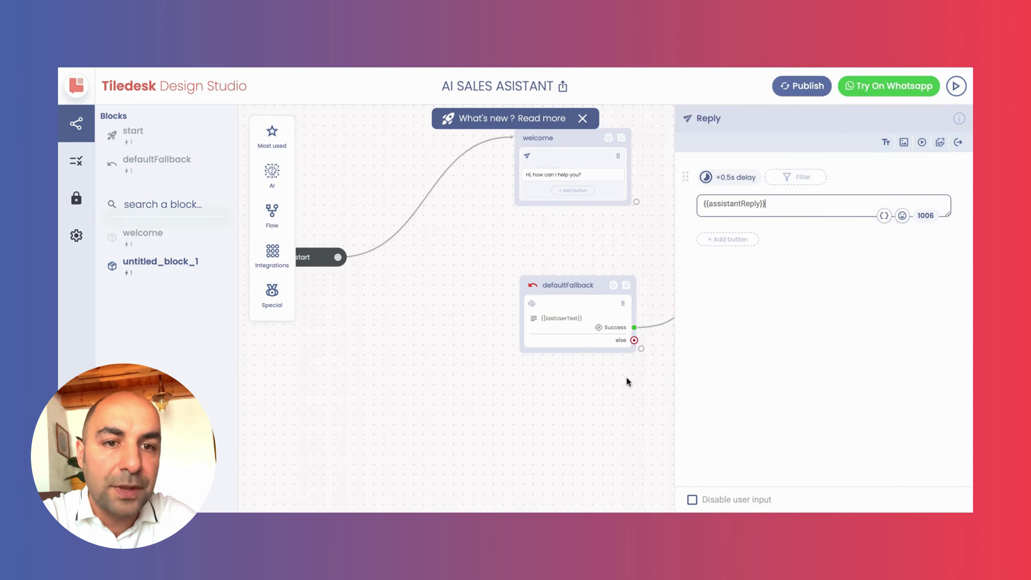
{"action": "left_click", "coordinate": [626, 410]}
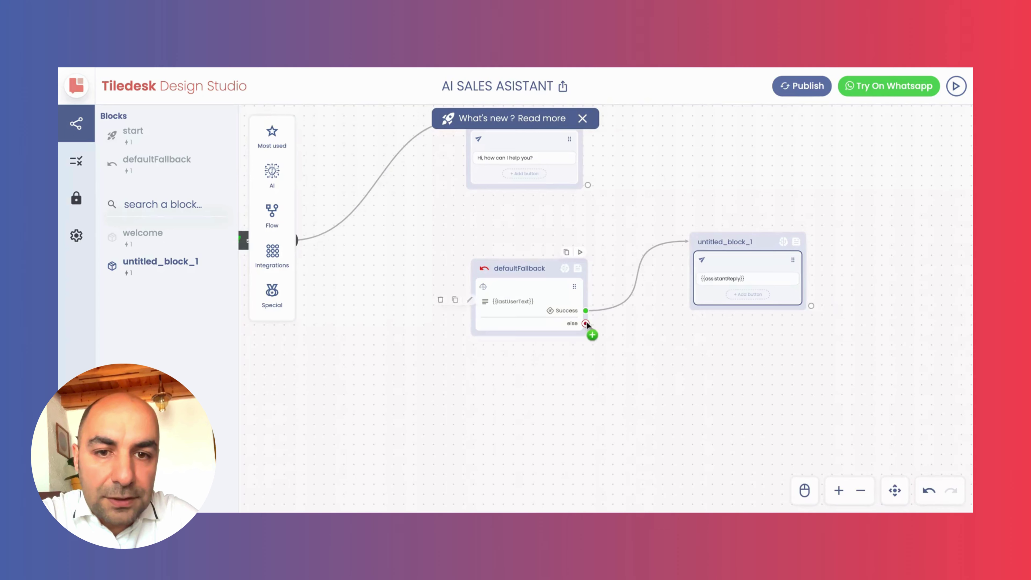
Connect the else output of defaultFallback to a new Reply block and replace its message with the assistantError attribute
{"action": "left_click_drag", "start_coordinate": [586, 324], "coordinate": [666, 365]}
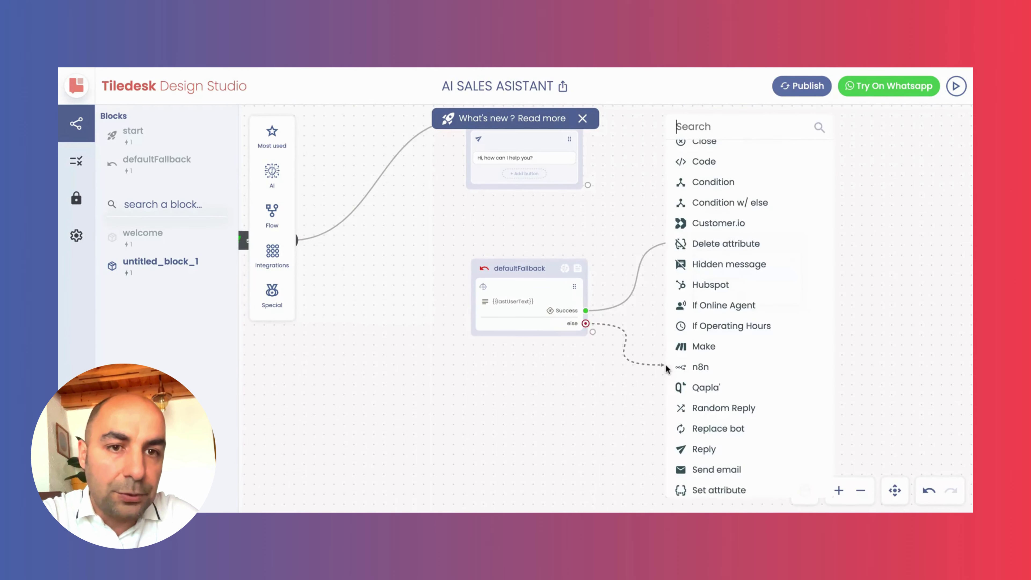
{"action": "left_click", "coordinate": [715, 447]}
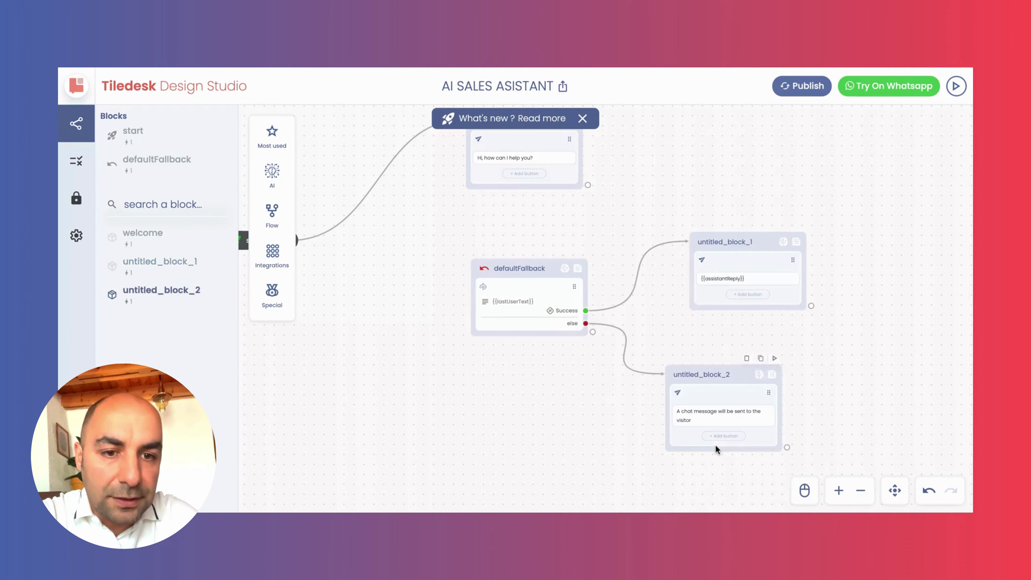
{"action": "left_click", "coordinate": [724, 412]}
{"action": "triple_click", "coordinate": [824, 205]}
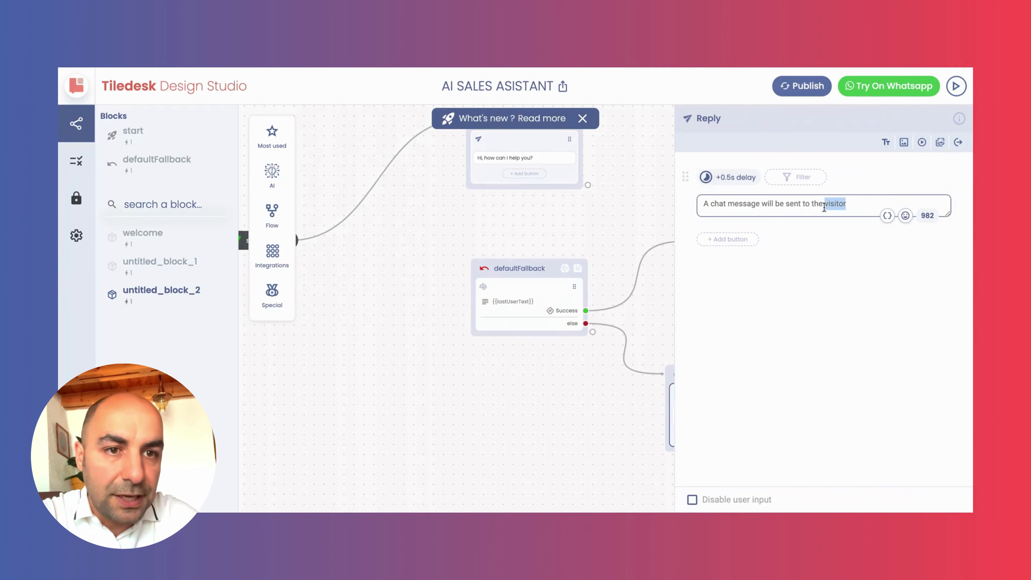
{"action": "key", "text": "BackSpace"}
{"action": "left_click", "coordinate": [884, 215]}
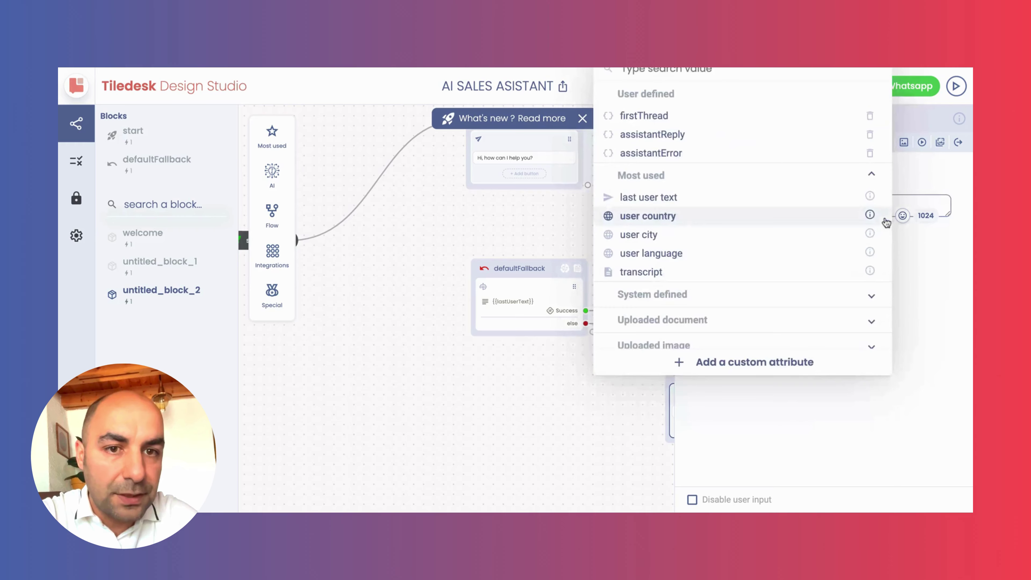
{"action": "left_click", "coordinate": [751, 158]}
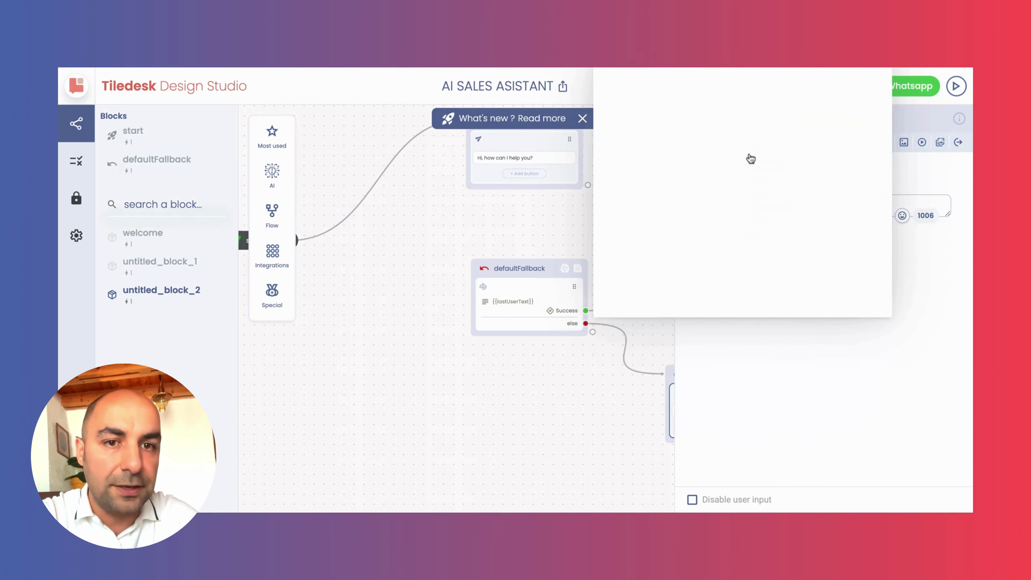
{"action": "left_click", "coordinate": [667, 187]}
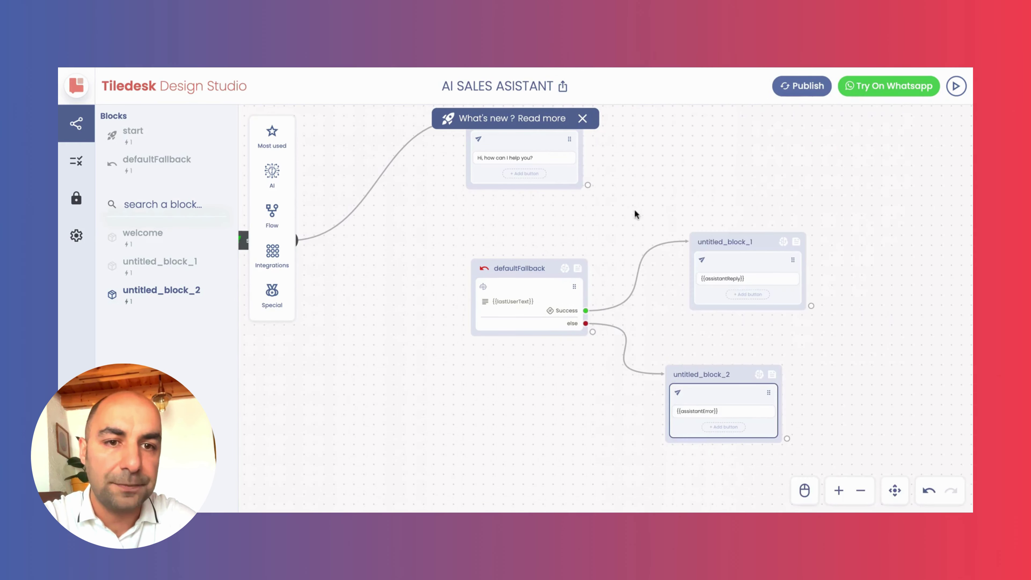
Line up untitled_block_2 beneath untitled_block_1 and rename untitled_block_1 as "ai assistnt"
{"action": "scroll", "coordinate": [626, 221], "scroll_direction": "down", "scroll_amount": 3}
{"action": "scroll", "coordinate": [626, 221], "scroll_direction": "up", "scroll_amount": 1}
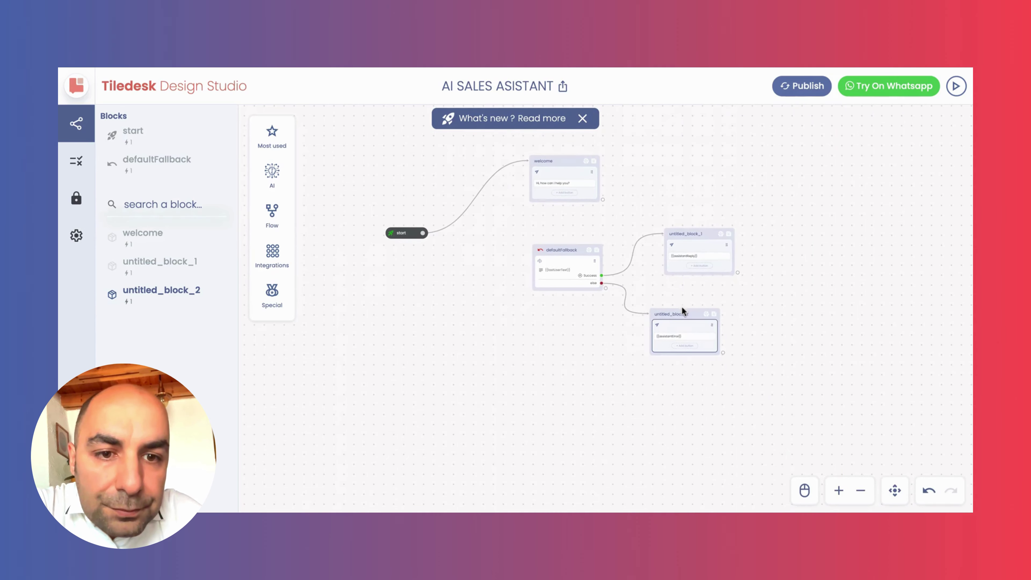
{"action": "left_click_drag", "start_coordinate": [682, 312], "coordinate": [697, 308]}
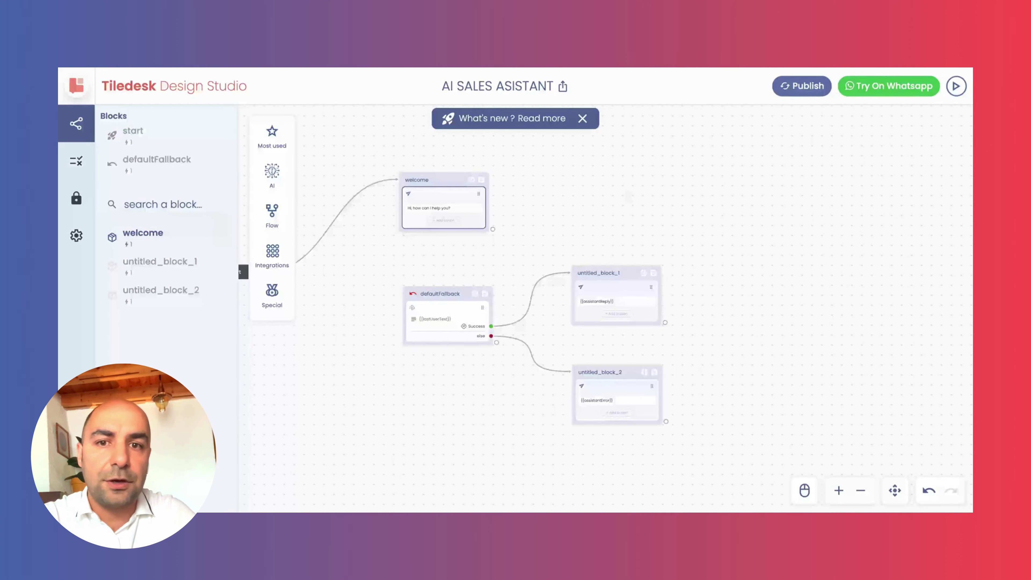
{"action": "left_click", "coordinate": [444, 205]}
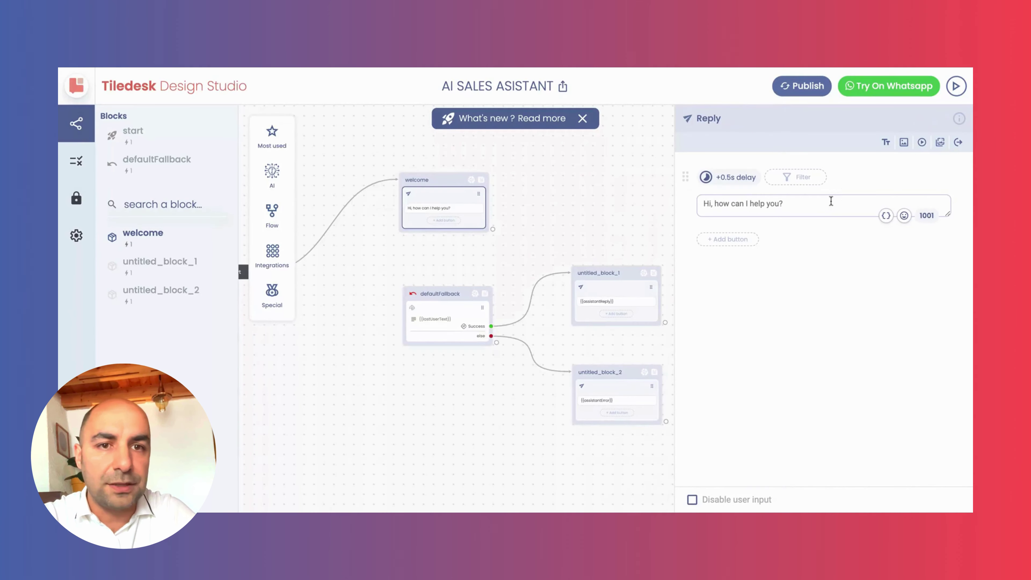
{"action": "double_click", "coordinate": [616, 272]}
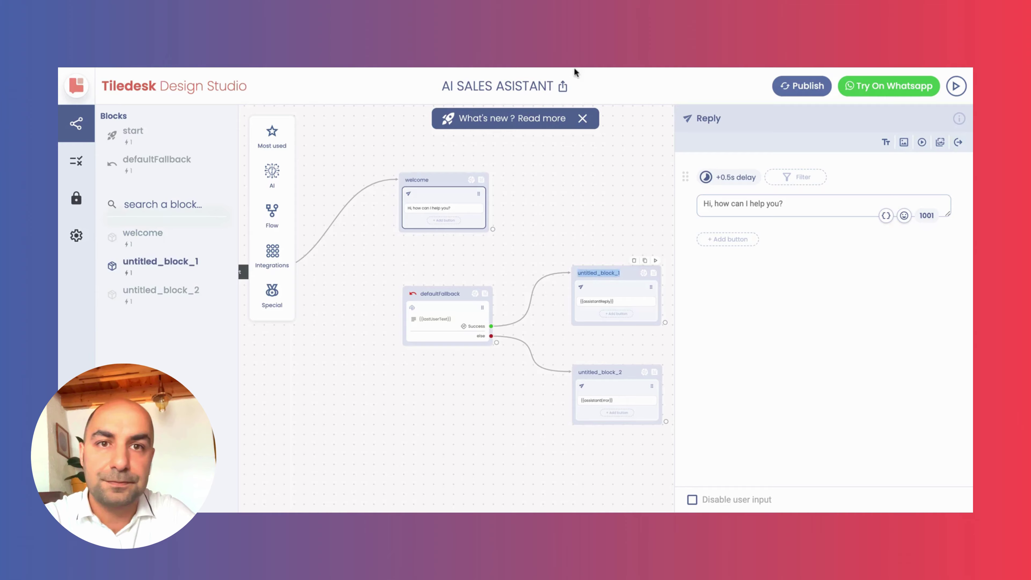
Change the welcome block's reply message to "Hi,welcome to **Ideal Furniture**"
{"action": "left_click", "coordinate": [627, 191]}
{"action": "key", "text": "BackSpace"}
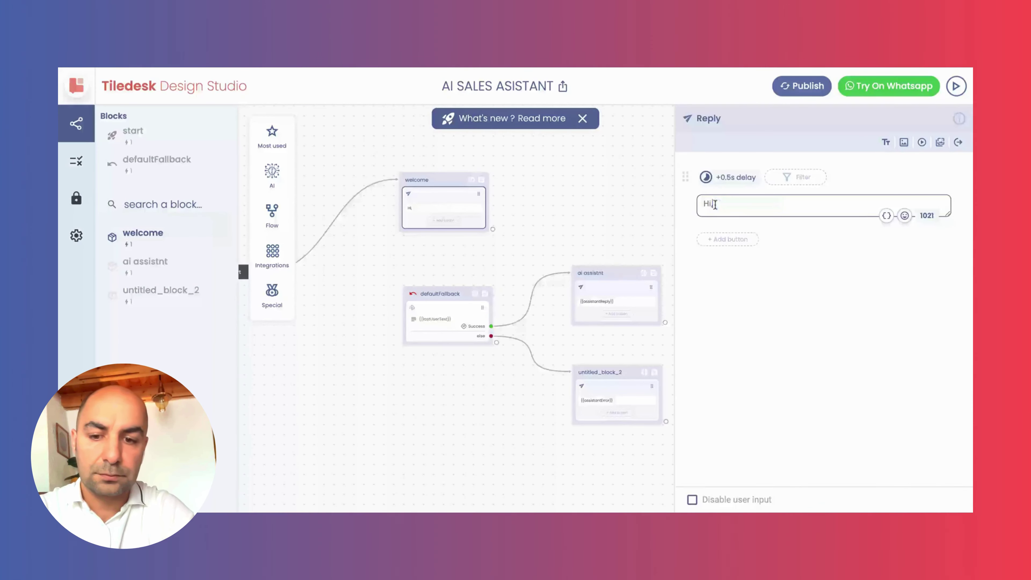
{"action": "type", "text": "welcome to **"}
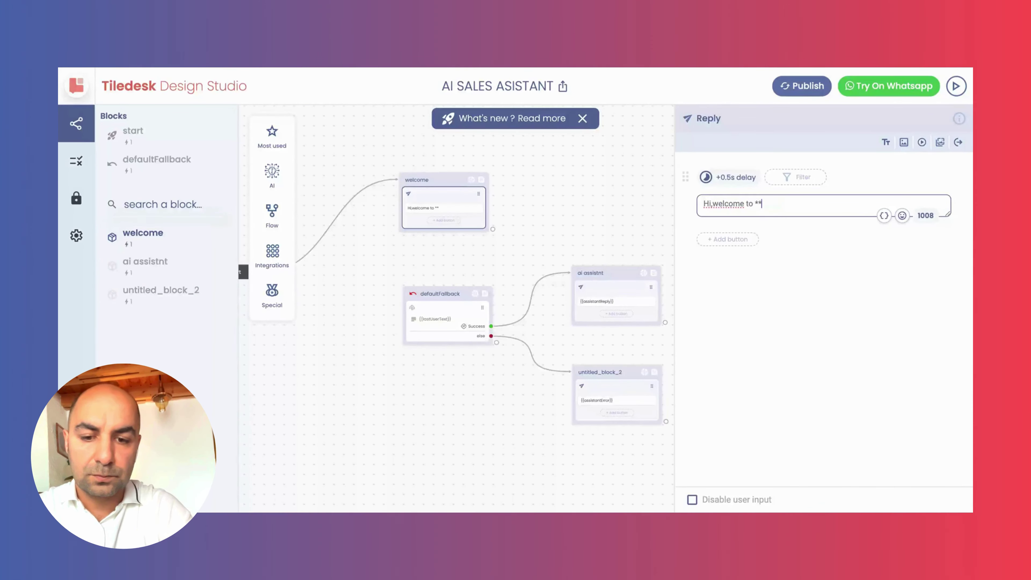
{"action": "type", "text": "Ideal Furniture**"}
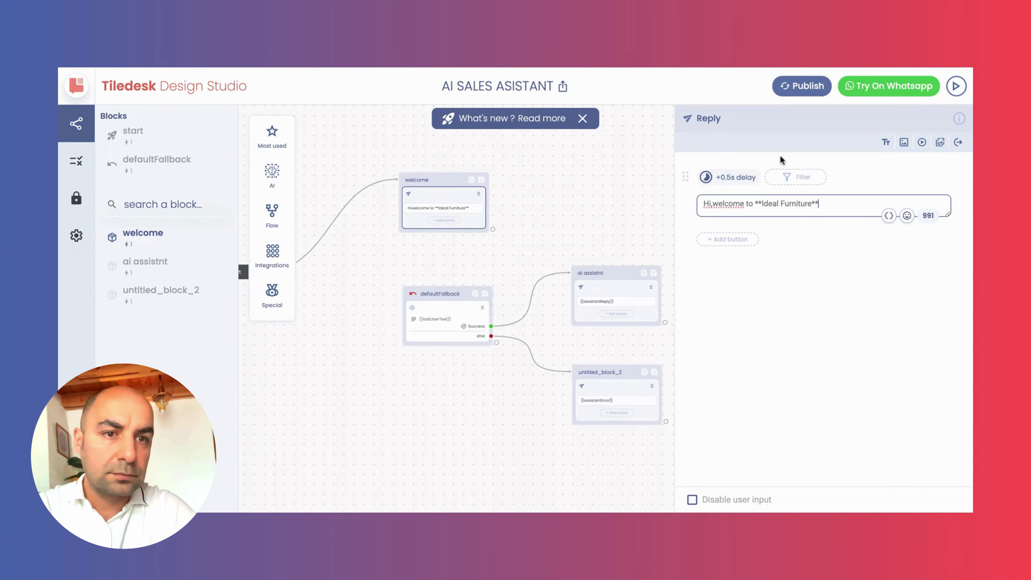
Add a second text message to the welcome reply reading "Could you please share your preferred chair **color**,**budget**, **quantity**?"
{"action": "left_click", "coordinate": [886, 141]}
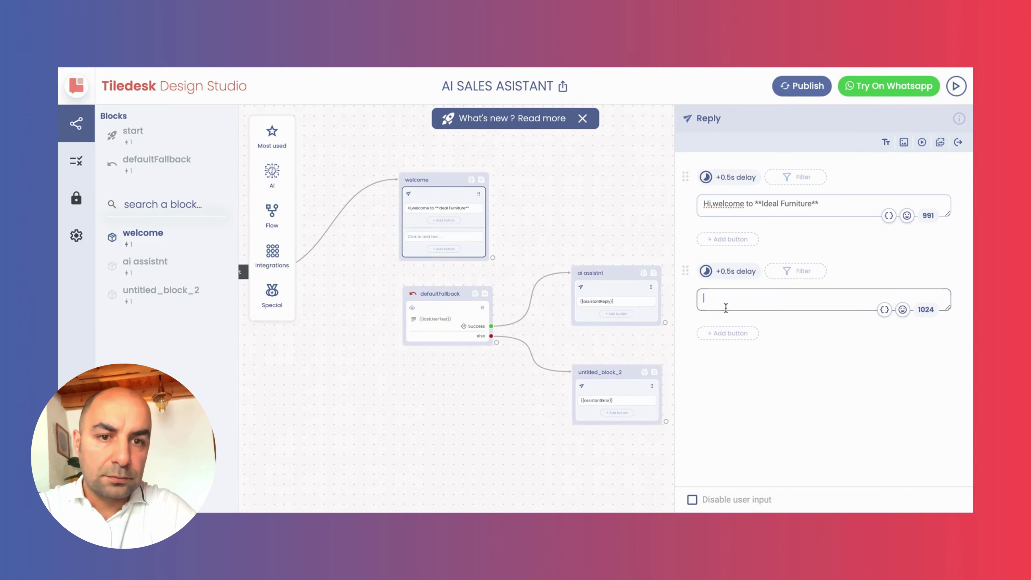
{"action": "type", "text": "Could you please share "}
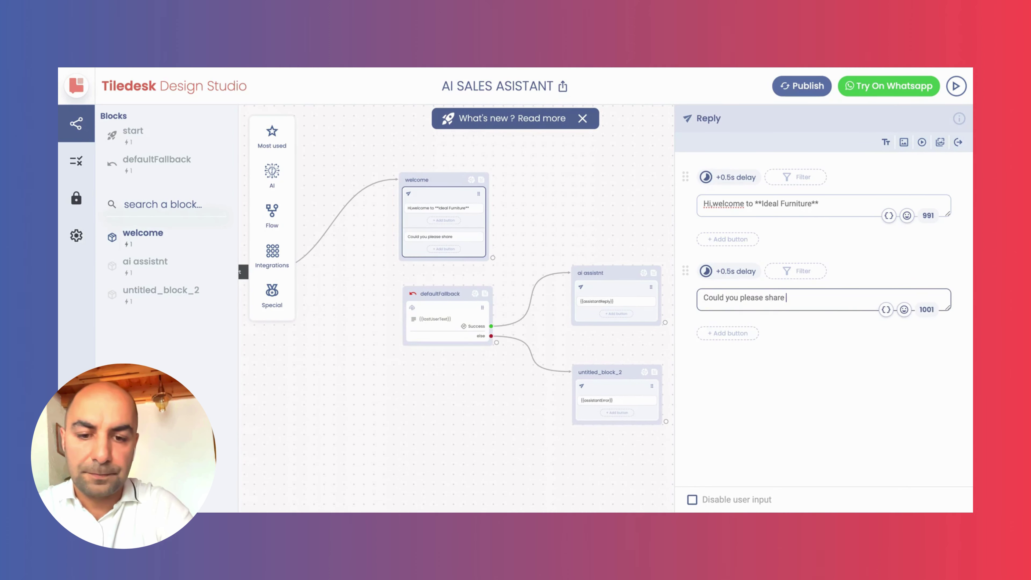
{"action": "type", "text": "your preferred"}
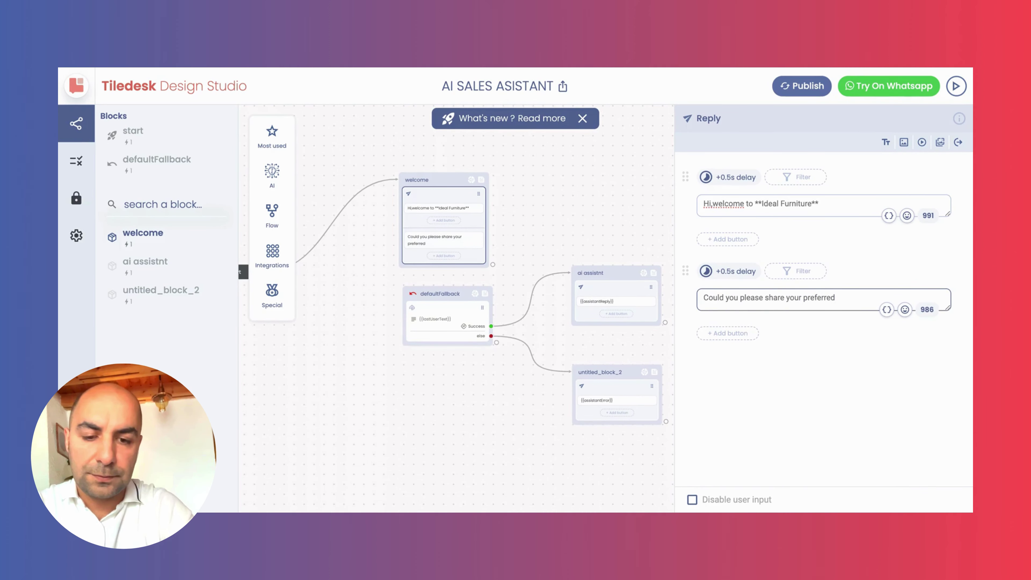
{"action": "type", "text": " chair **color"}
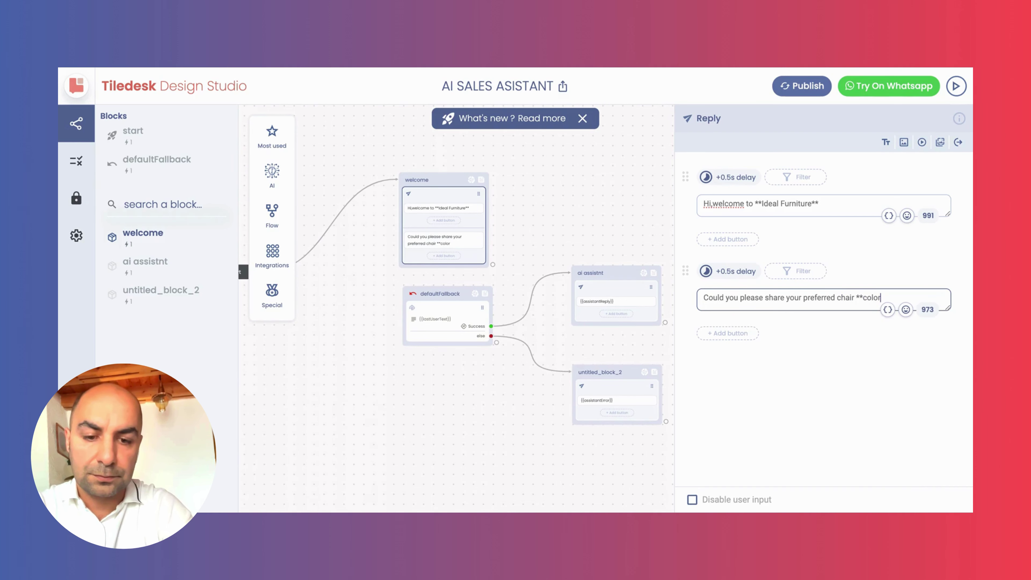
{"action": "type", "text": "**, **"}
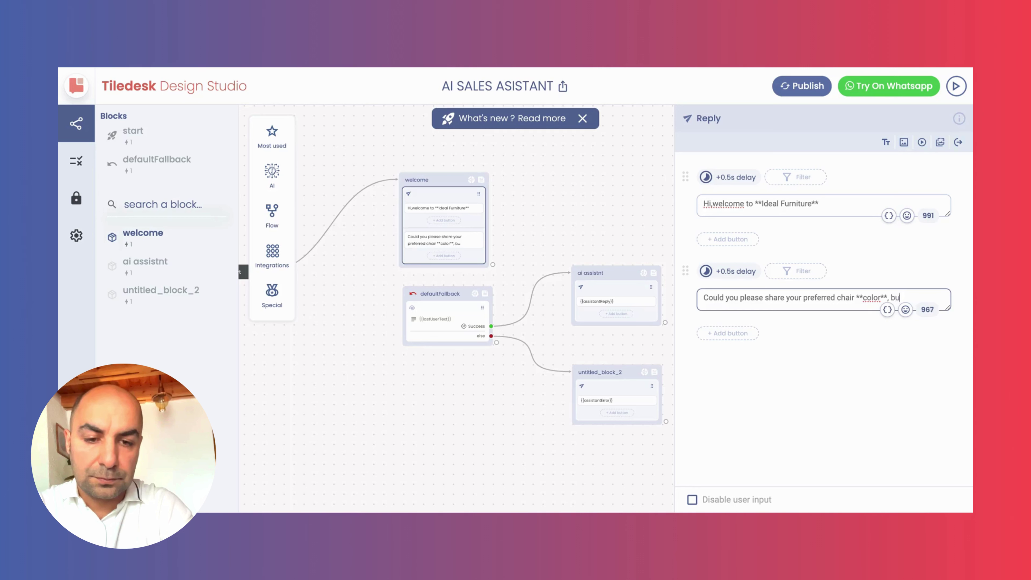
{"action": "type", "text": "budget"}
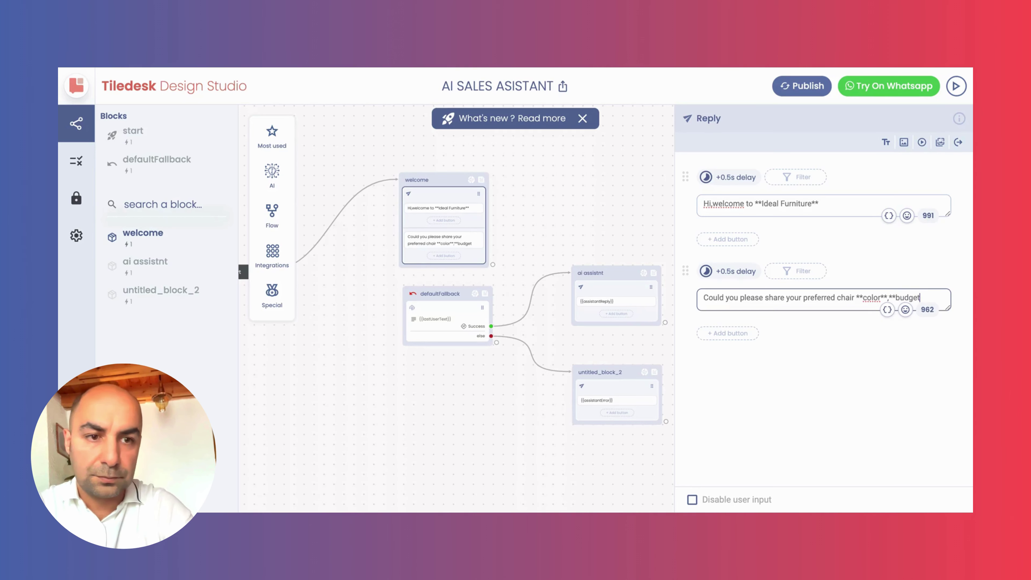
{"action": "type", "text": "**"}
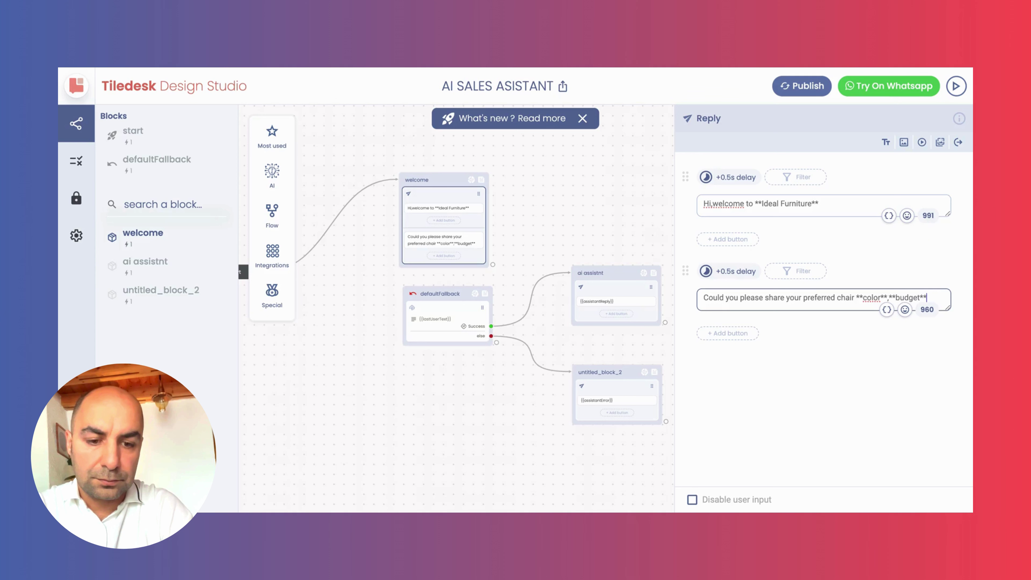
{"action": "type", "text": ", quantit"}
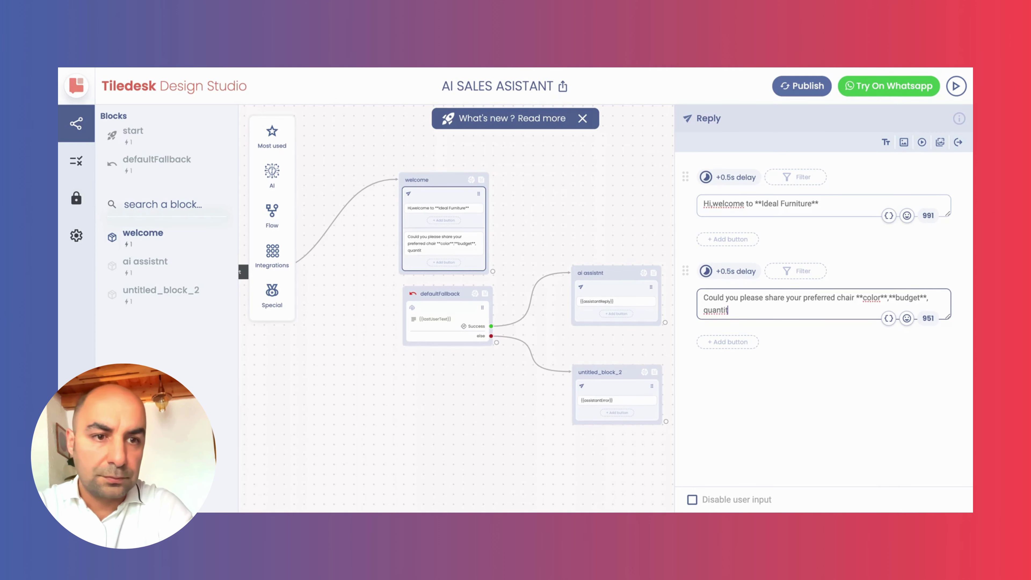
{"action": "type", "text": "y**"}
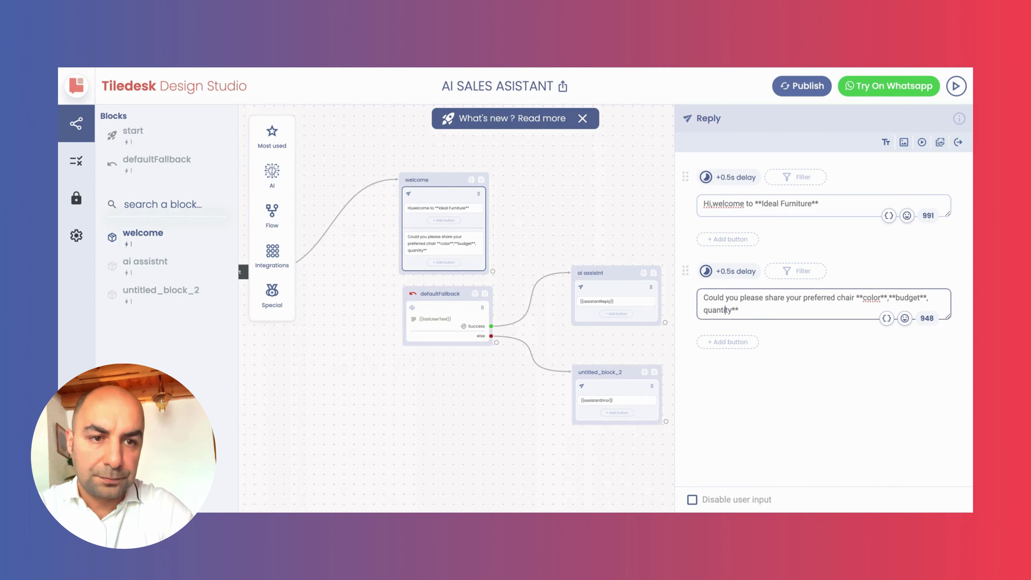
{"action": "key", "text": "Left"}
{"action": "key", "text": "Left"}
{"action": "type", "text": "**"}
{"action": "key", "text": "Down"}
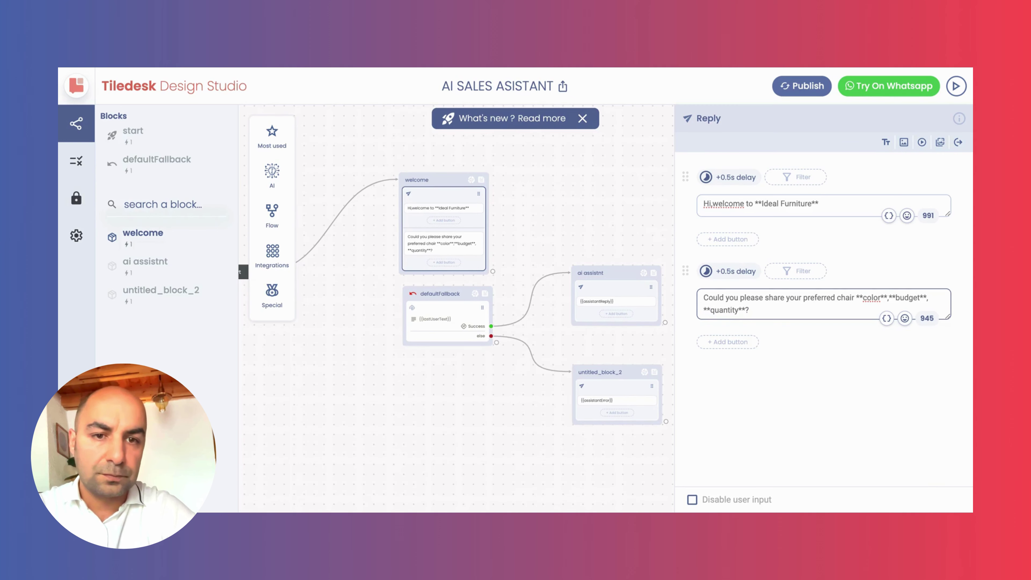
{"action": "left_click", "coordinate": [634, 244]}
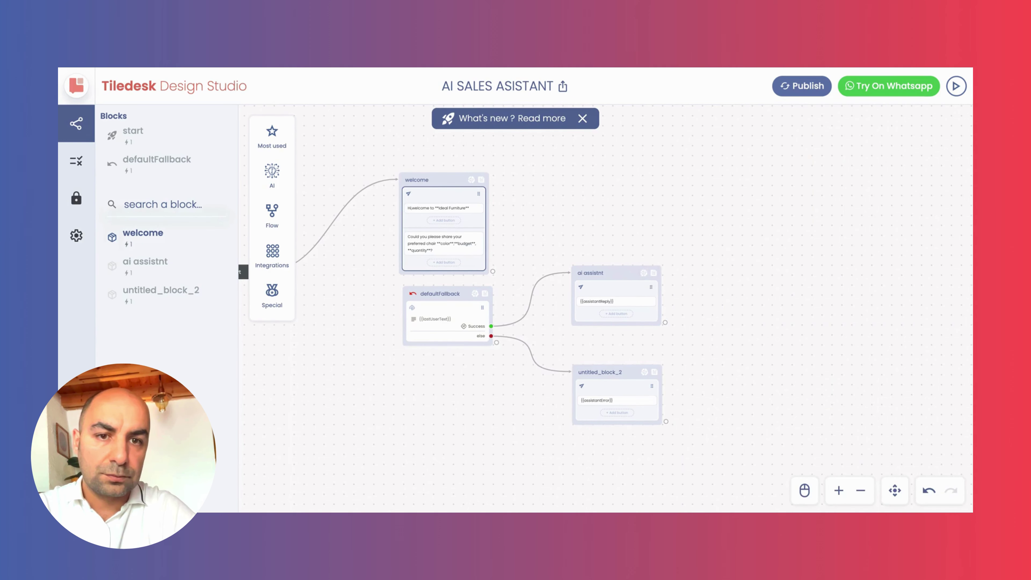
Rename the Success branch's block as "assistant reply ok" and the else branch's block as "assistant error"
{"action": "left_click", "coordinate": [606, 273]}
{"action": "type", "text": "assi"}
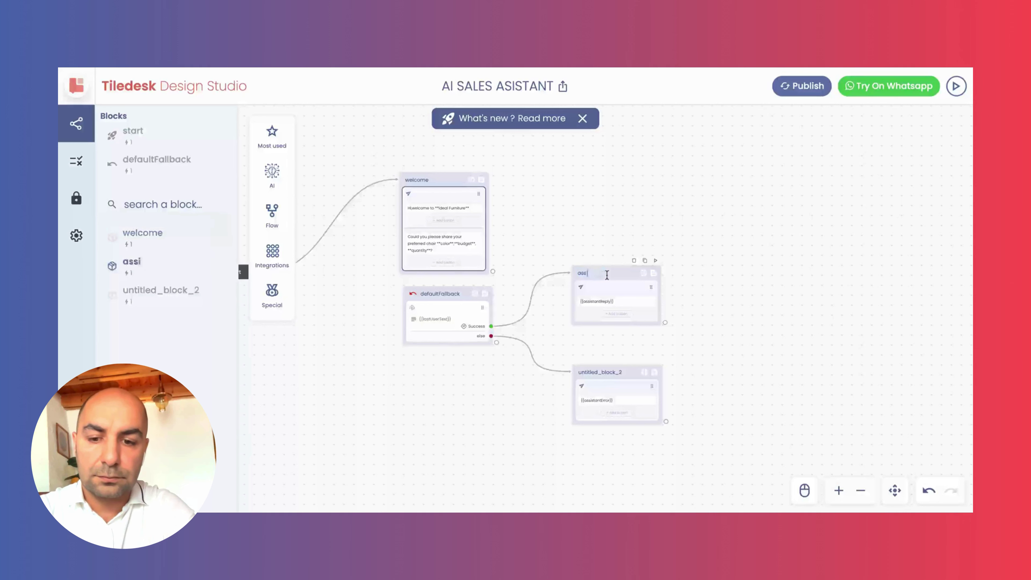
{"action": "type", "text": "stant reply ok"}
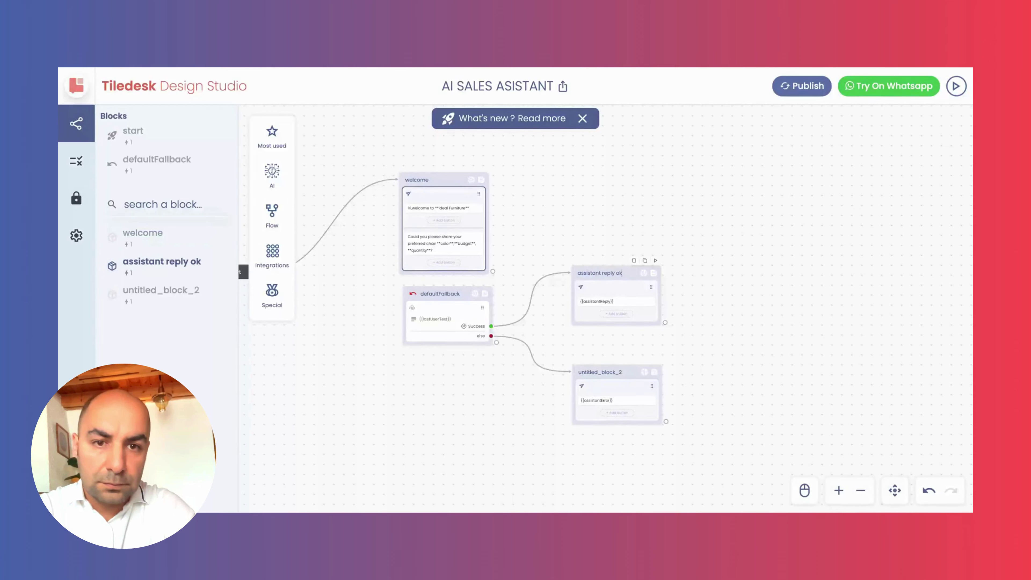
{"action": "left_click", "coordinate": [600, 350]}
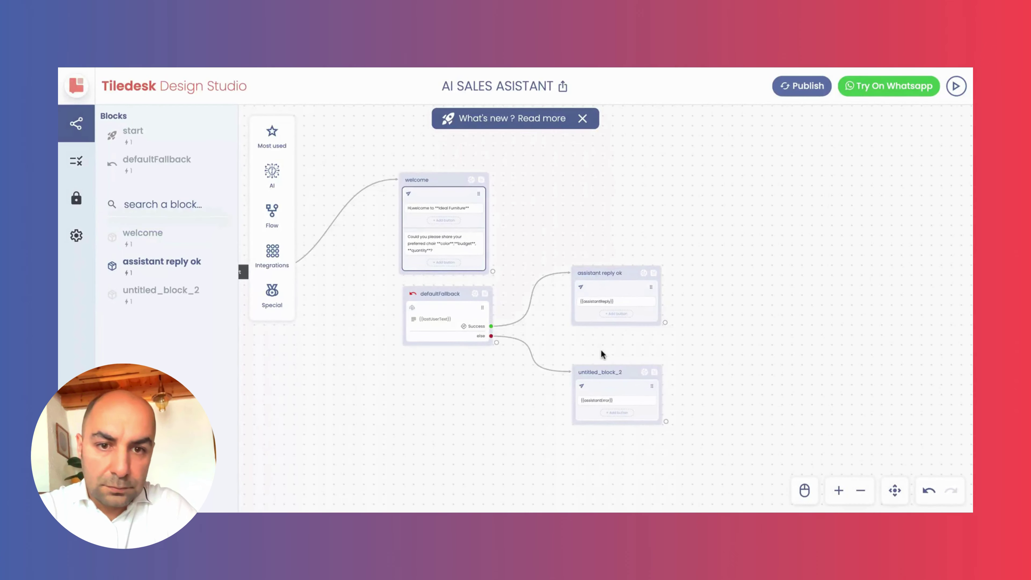
{"action": "left_click", "coordinate": [601, 373]}
{"action": "type", "text": "assistant error"}
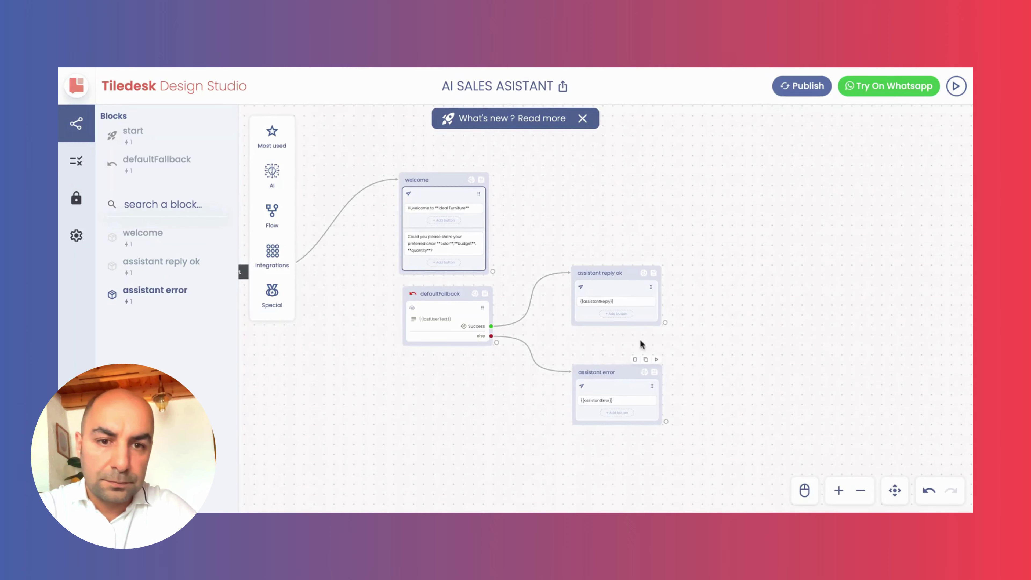
Spread out the flow by moving the assistant reply ok block higher and the defaultFallback block lower on the canvas
{"action": "left_click_drag", "start_coordinate": [631, 273], "coordinate": [605, 241]}
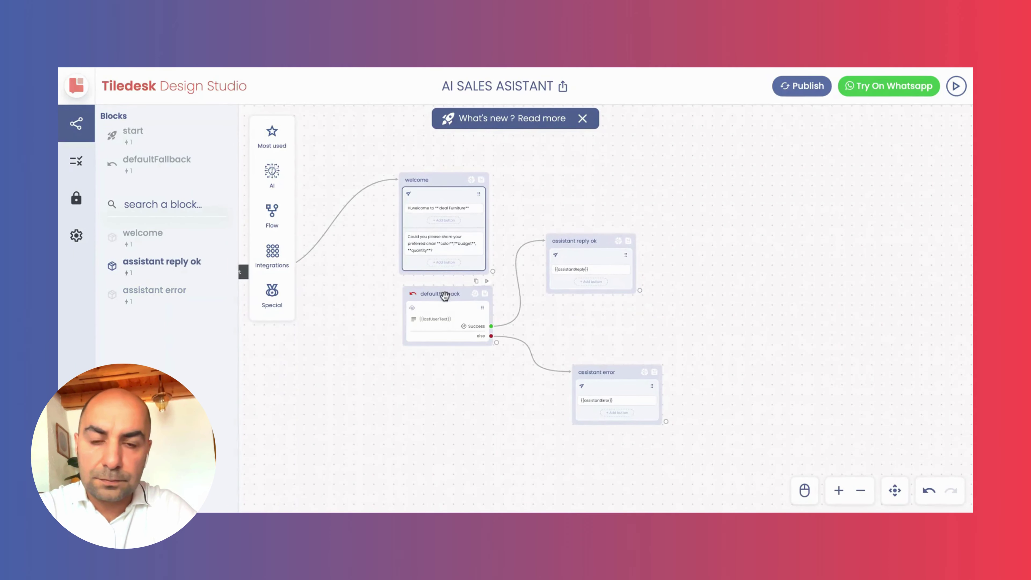
{"action": "left_click_drag", "start_coordinate": [439, 294], "coordinate": [433, 349]}
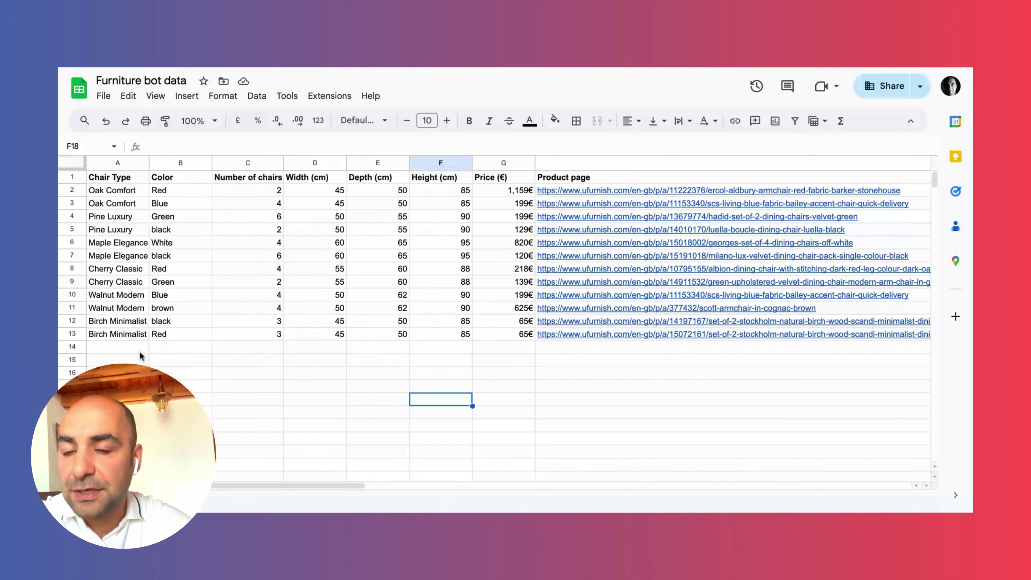
Examine the chair type, color, number of chairs, price and product page columns in the "Furniture bot data" sheet in Google Sheets
{"action": "left_click_drag", "start_coordinate": [138, 346], "coordinate": [115, 203]}
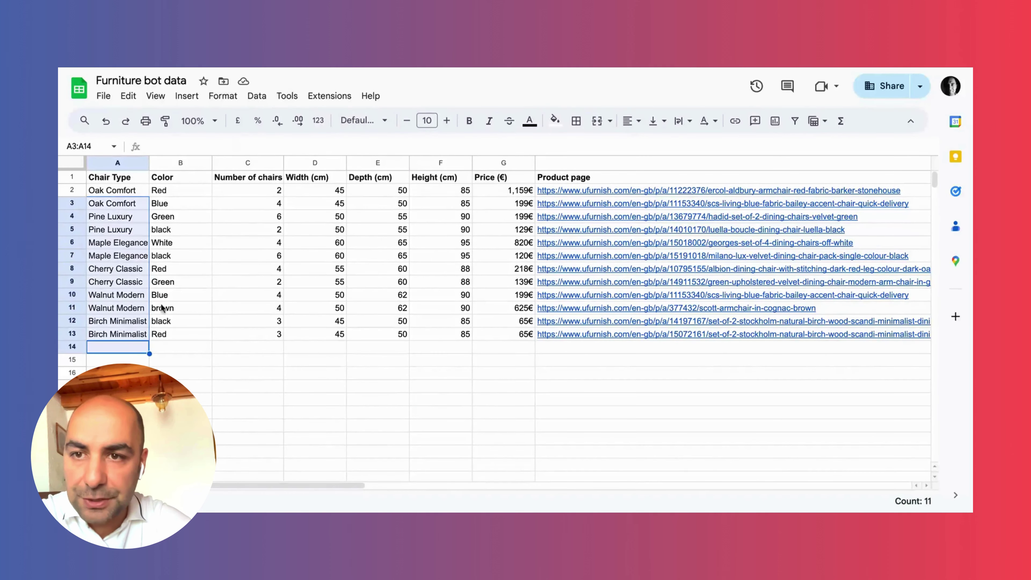
{"action": "left_click_drag", "start_coordinate": [180, 346], "coordinate": [178, 242]}
{"action": "left_click_drag", "start_coordinate": [256, 219], "coordinate": [279, 325]}
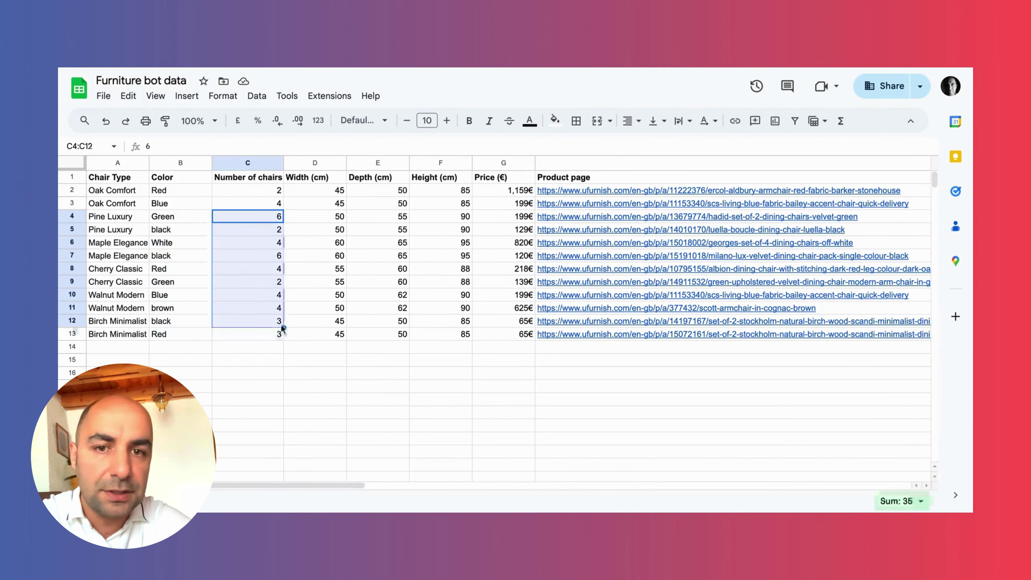
{"action": "left_click_drag", "start_coordinate": [504, 203], "coordinate": [505, 246]}
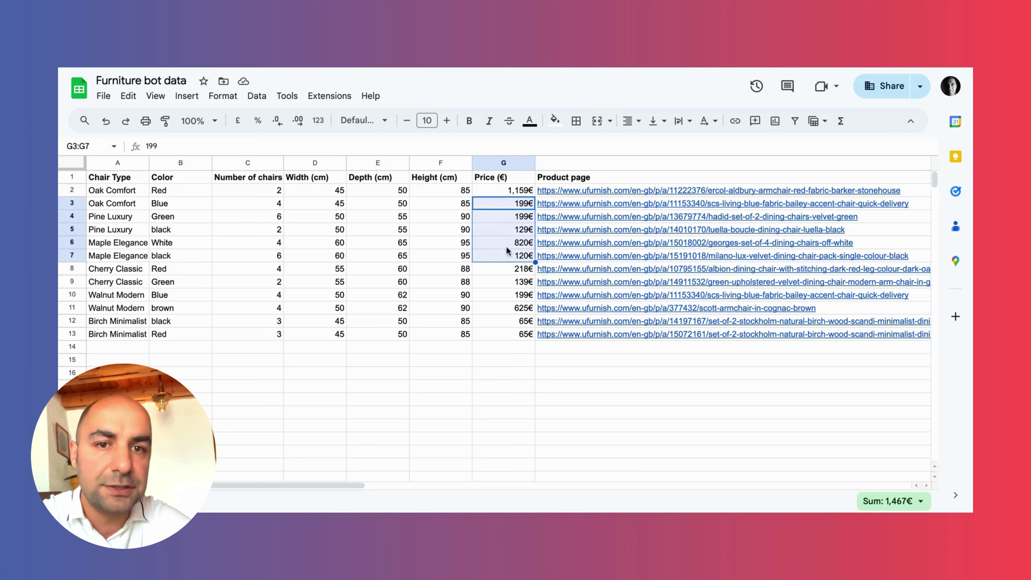
{"action": "mouse_move", "coordinate": [630, 306]}
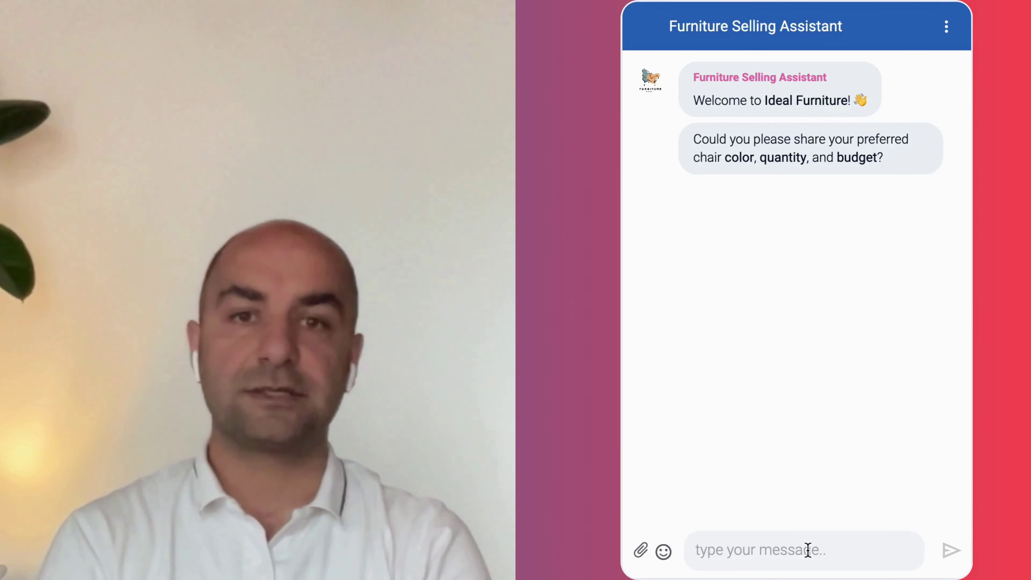
In the Furniture Selling Assistant chat, send the request "I need a set of 4 red chairs"
{"action": "type", "text": "I"}
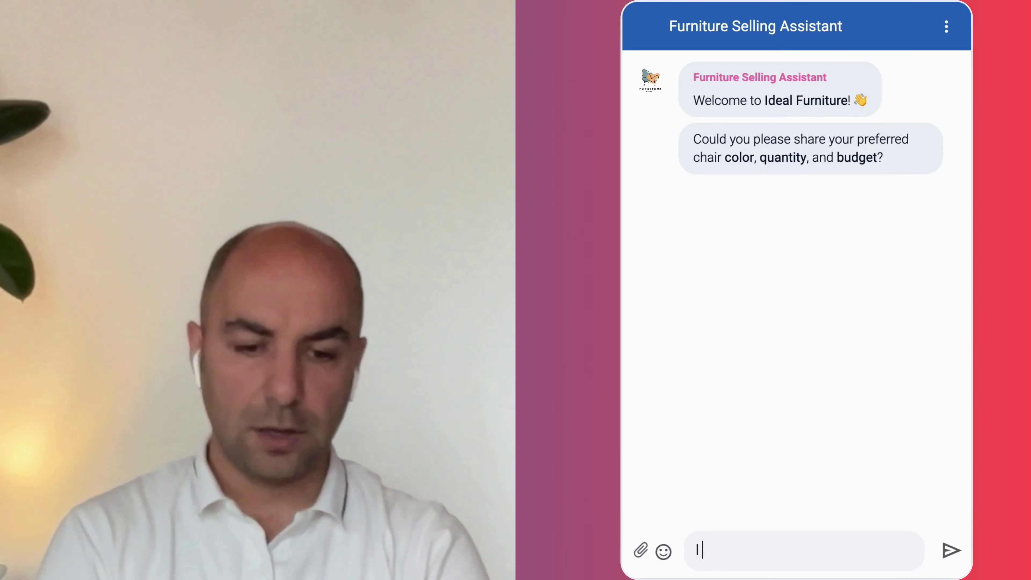
{"action": "type", "text": " need a set o"}
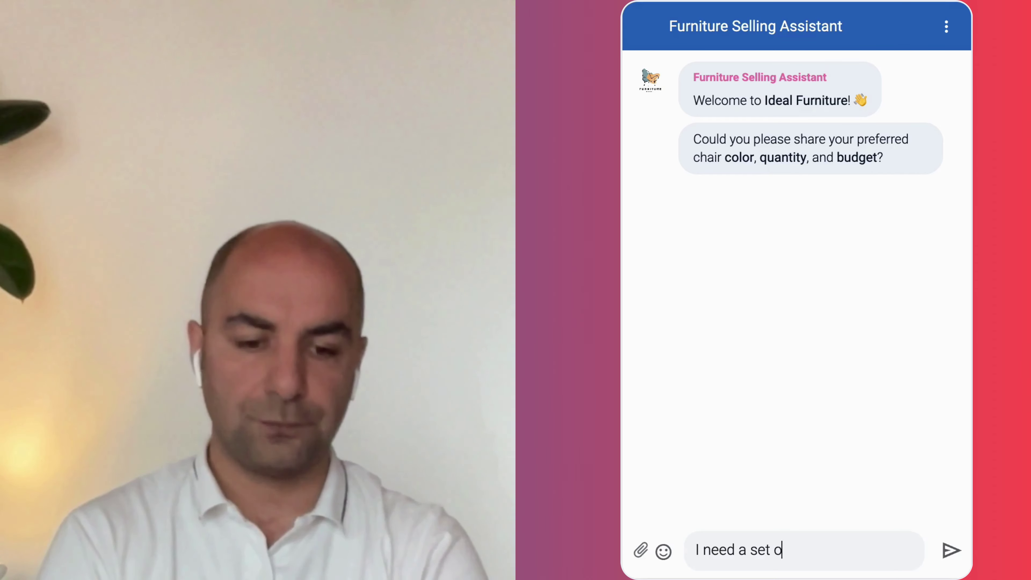
{"action": "type", "text": "f 4 red chai"}
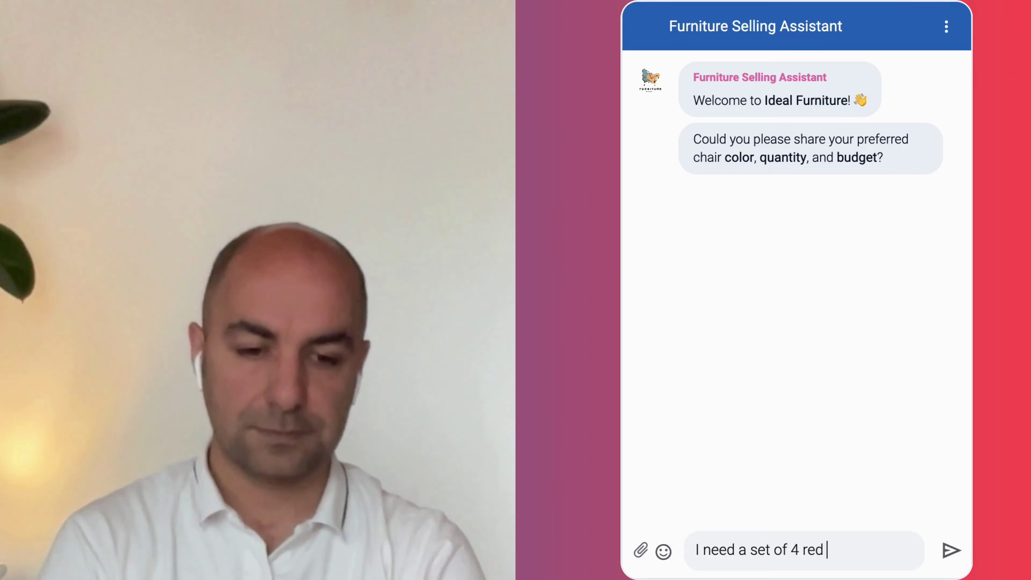
{"action": "type", "text": "rs"}
{"action": "key", "text": "Return"}
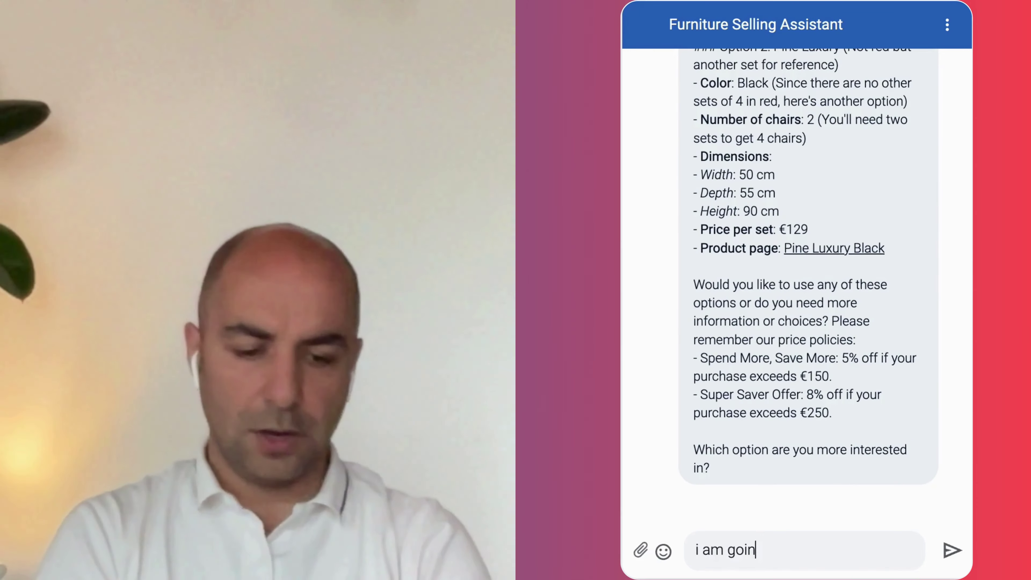
Reply to the assistant with "i am going to choose the first option , may i knoe the discounted price?"
{"action": "type", "text": "g to choose the fir"}
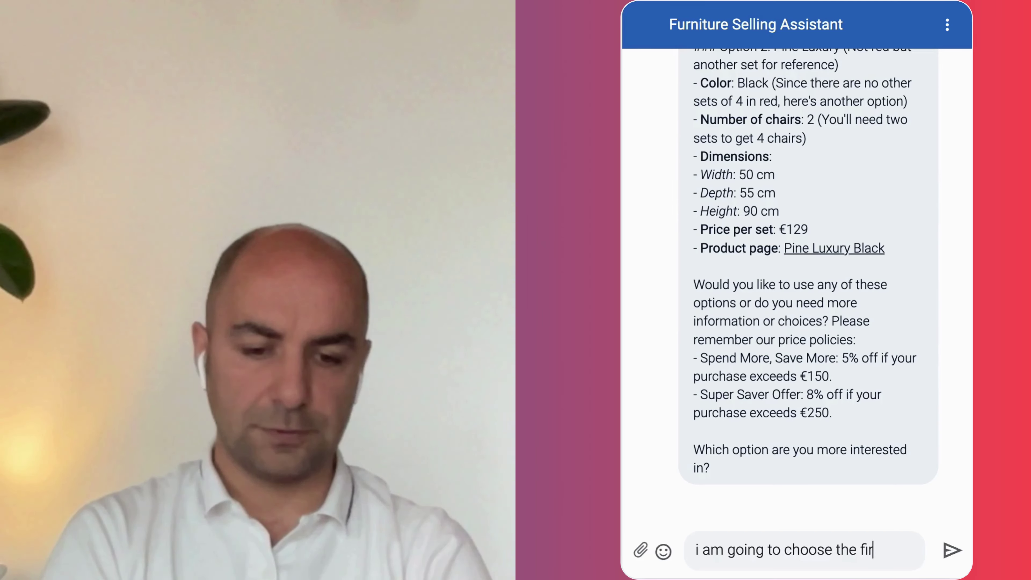
{"action": "type", "text": "st option , ma"}
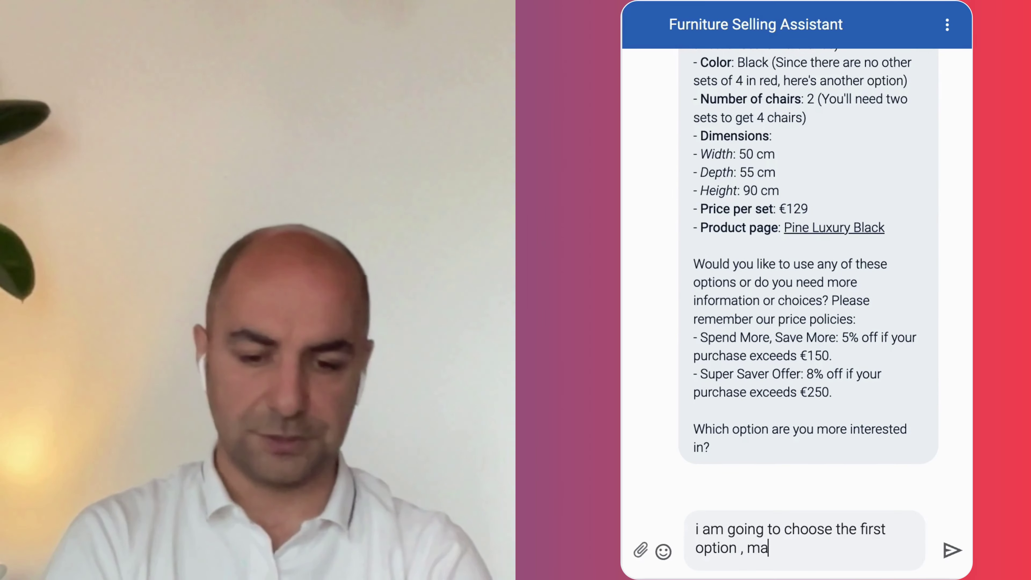
{"action": "type", "text": "y i knoe the d"}
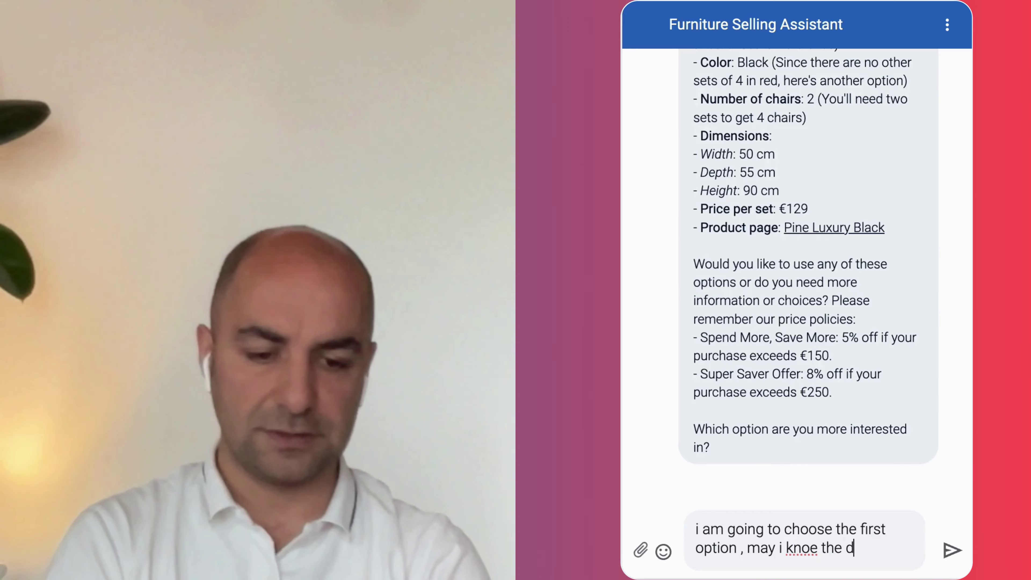
{"action": "type", "text": "iscounted price?"}
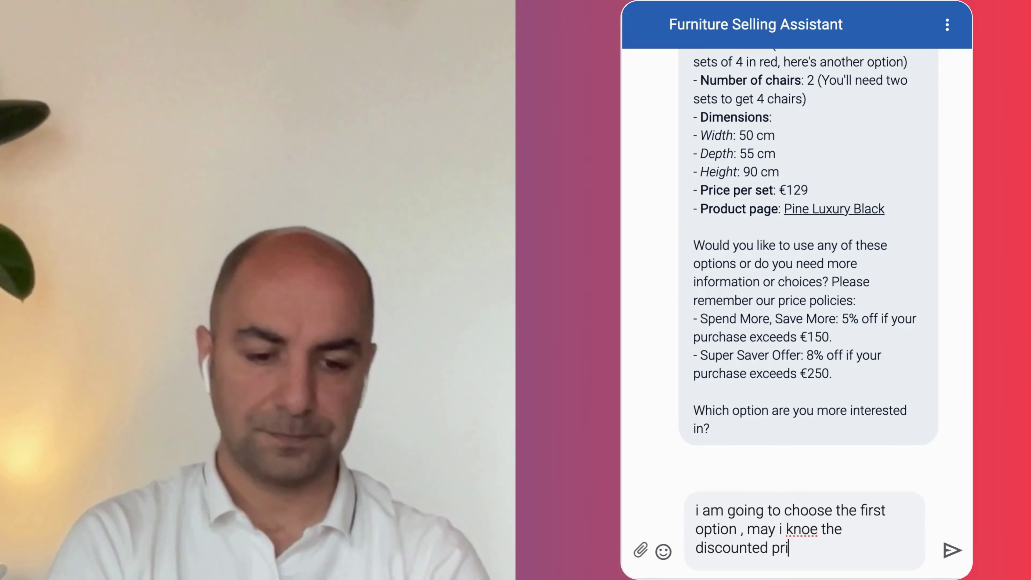
{"action": "key", "text": "Return"}
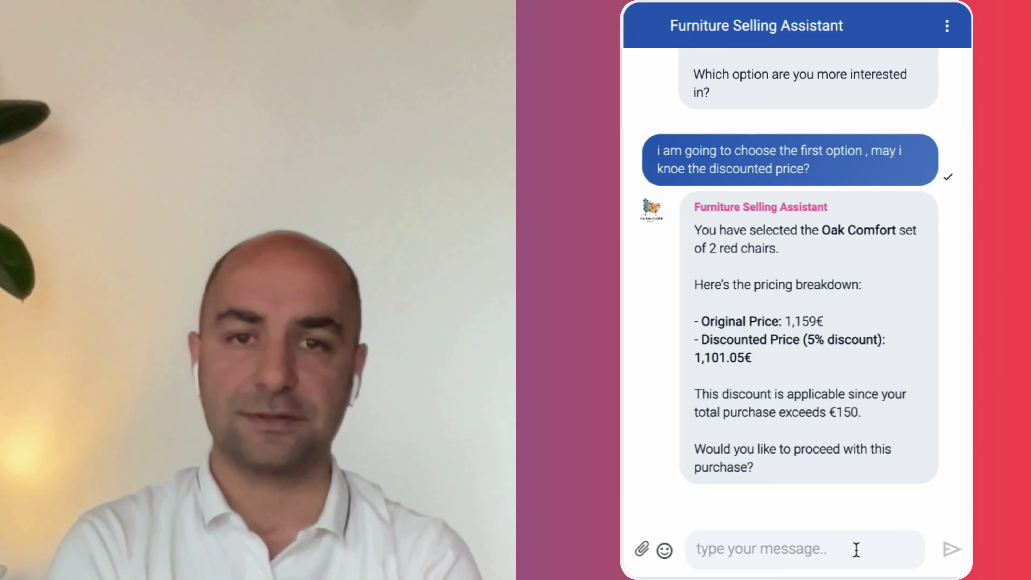
Send "Oak comfort" to the assistant and browse through the Set of 4 Dining Chairs product cards to the last one
{"action": "left_click", "coordinate": [856, 550]}
{"action": "type", "text": "O"}
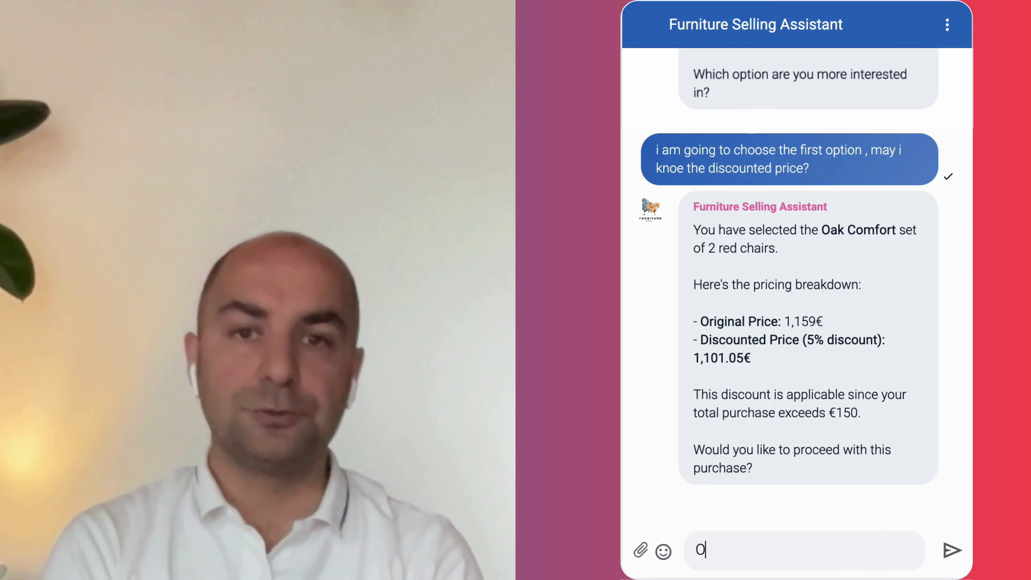
{"action": "type", "text": "ak"}
{"action": "type", "text": "com"}
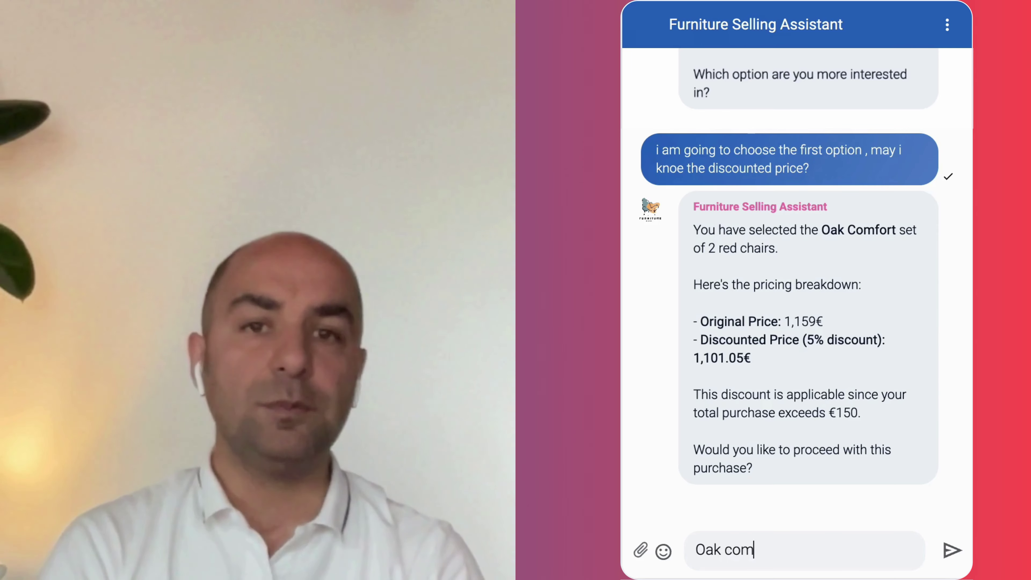
{"action": "type", "text": "fort"}
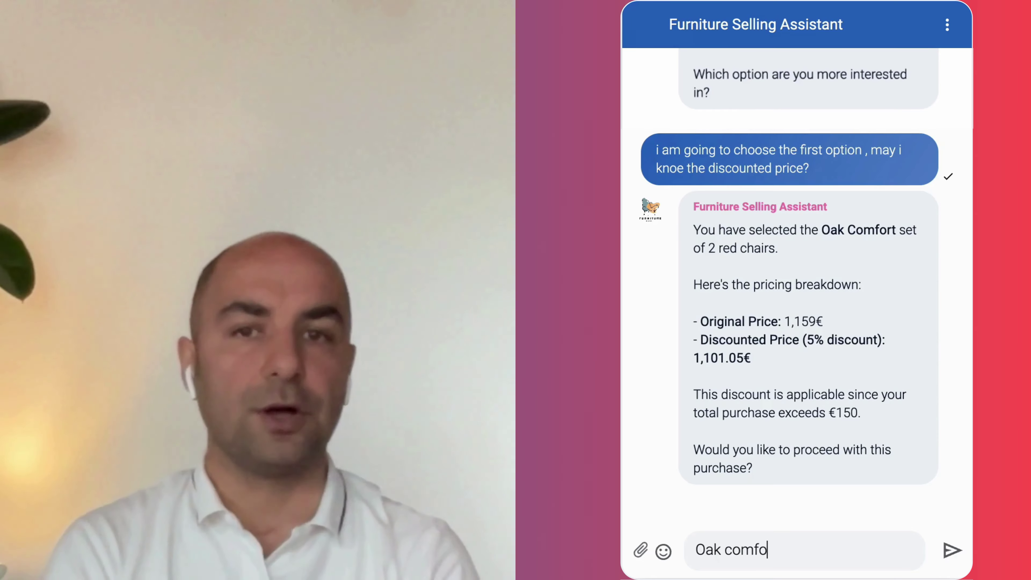
{"action": "key", "text": "Return"}
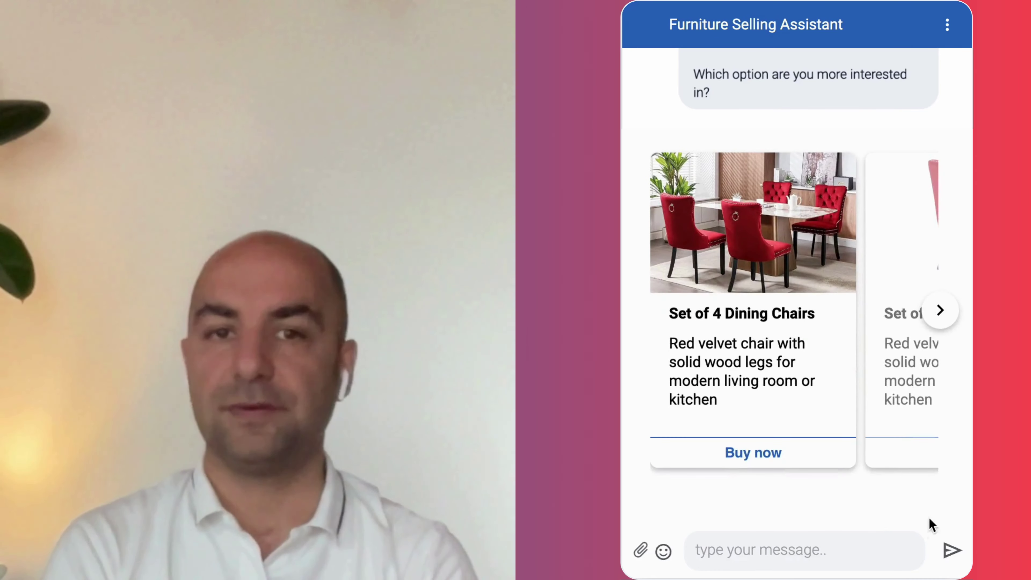
{"action": "left_click", "coordinate": [940, 314]}
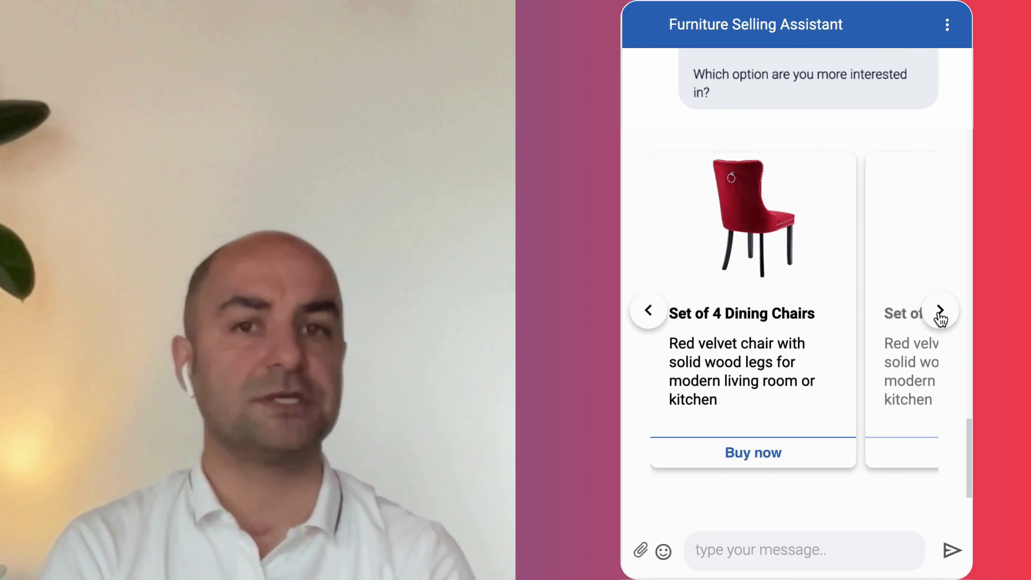
{"action": "left_click", "coordinate": [939, 315]}
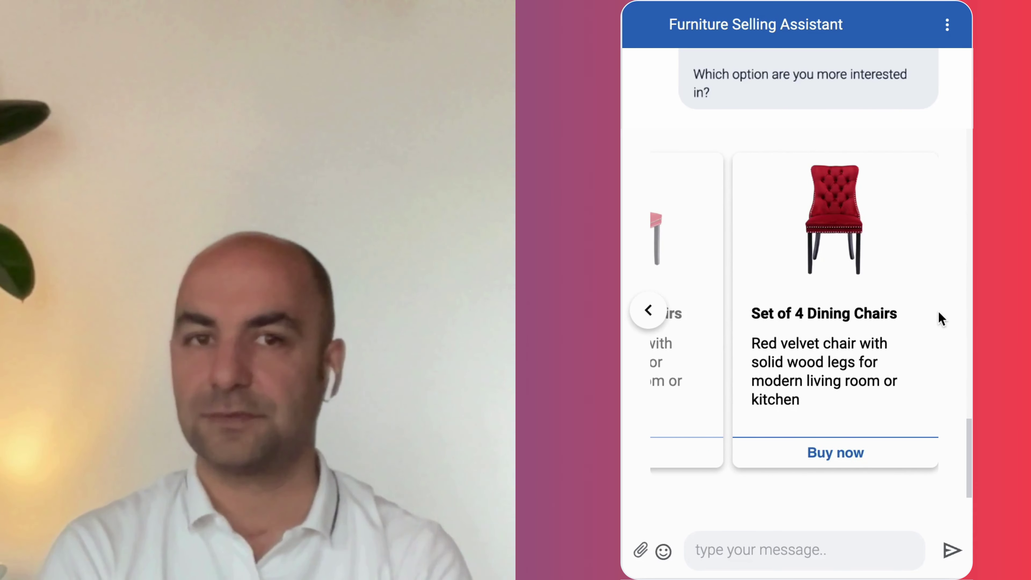